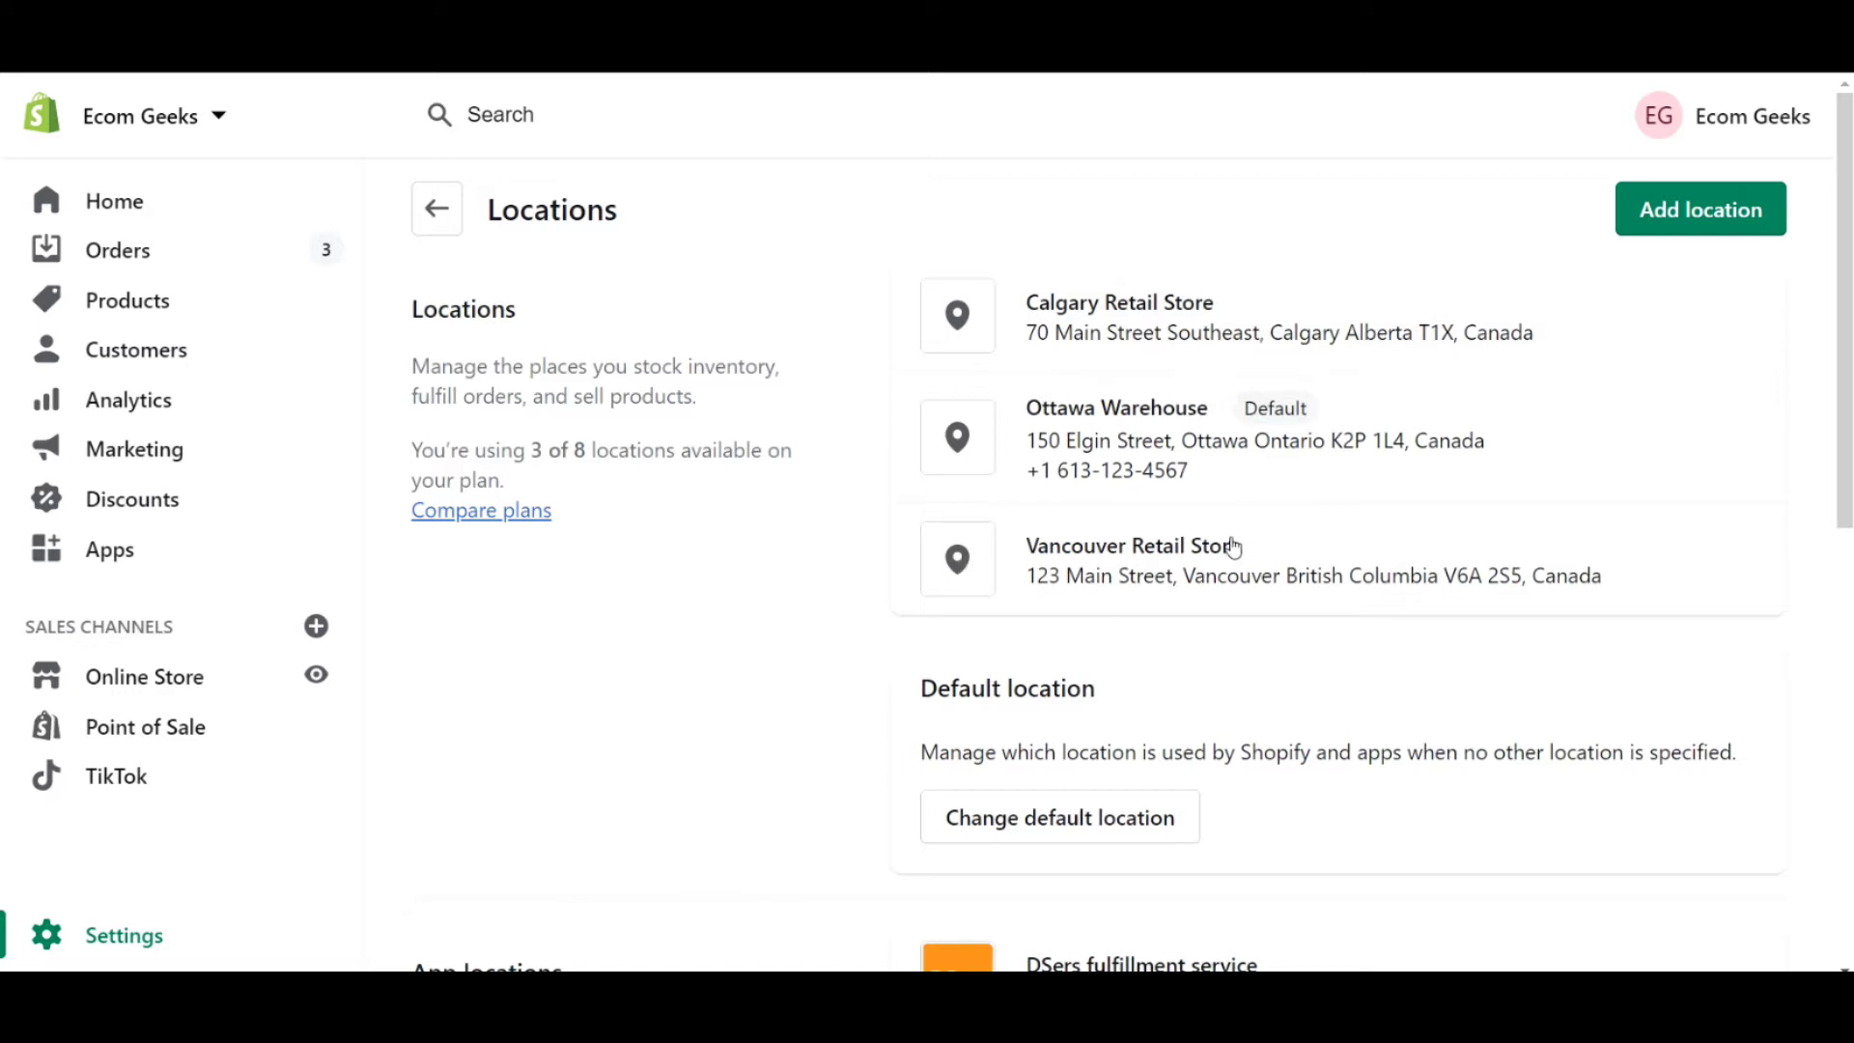
# Review the Calgary Retail Store location's online order fulfillment option and location name without changing them
pyautogui.click(1156, 314)
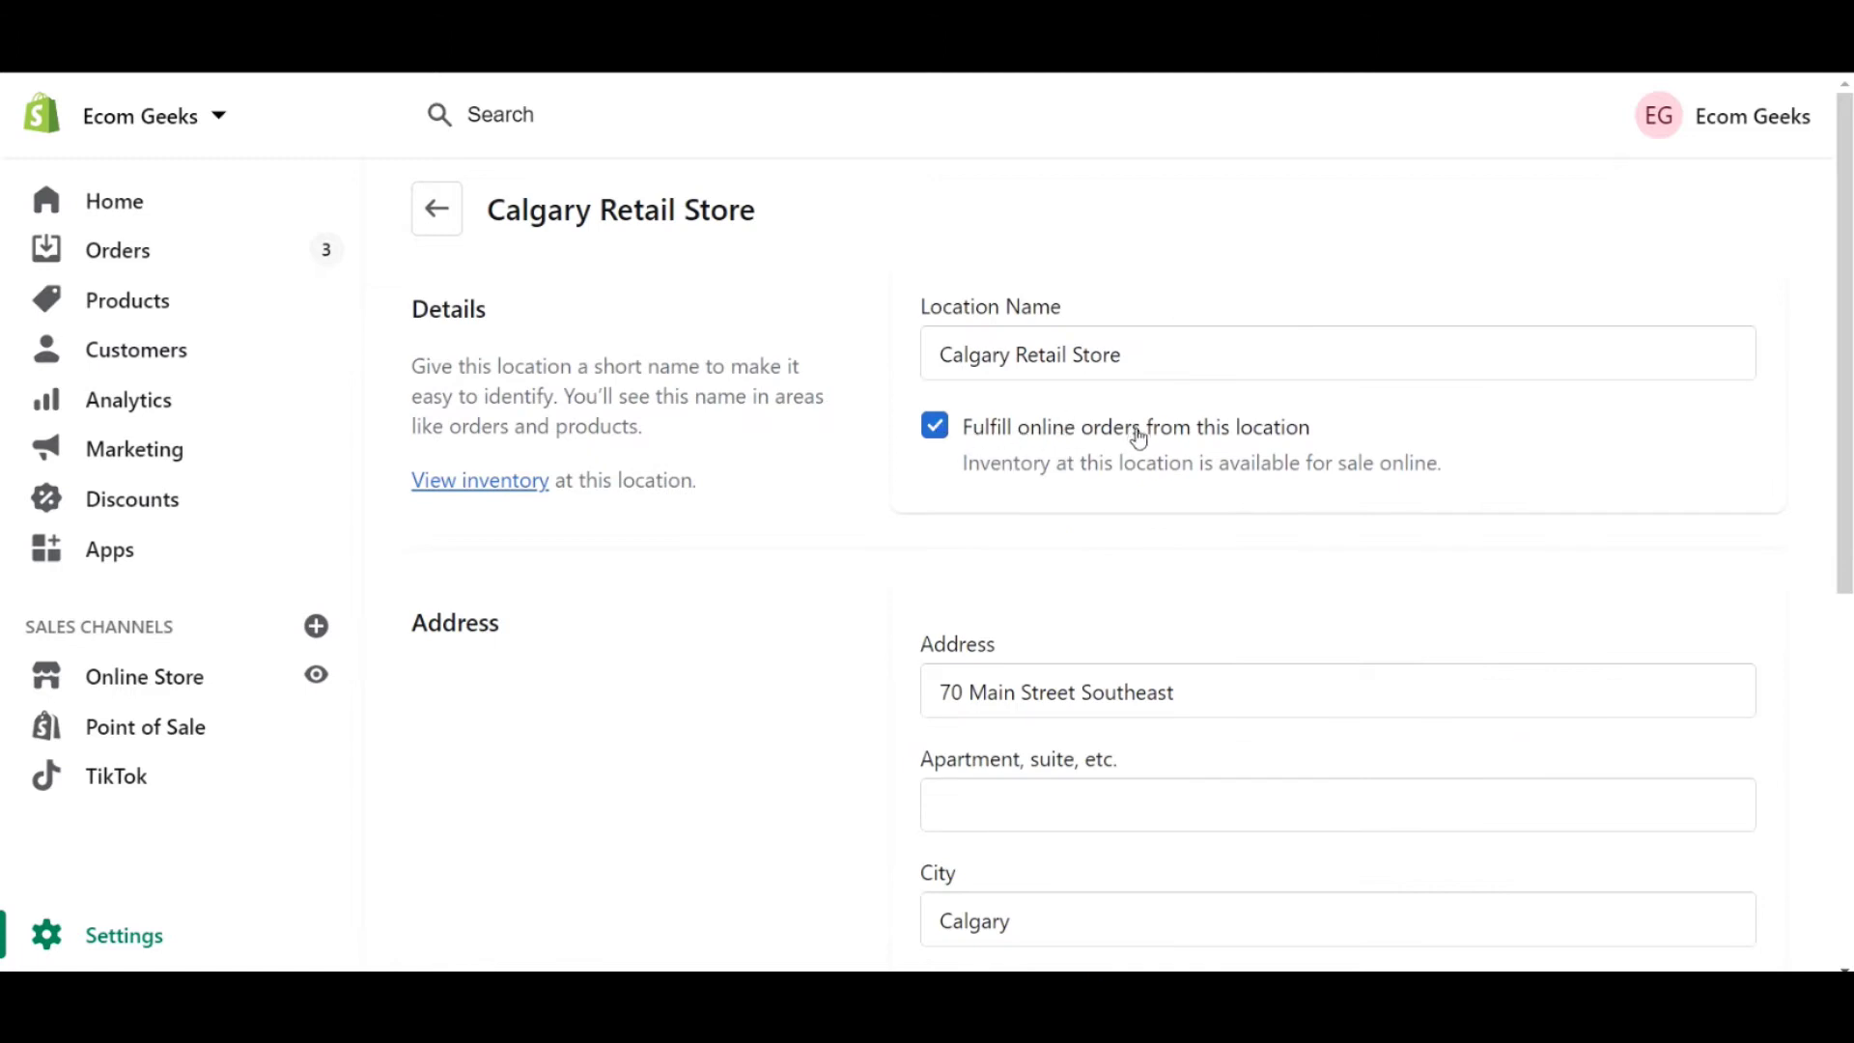
pyautogui.click(937, 436)
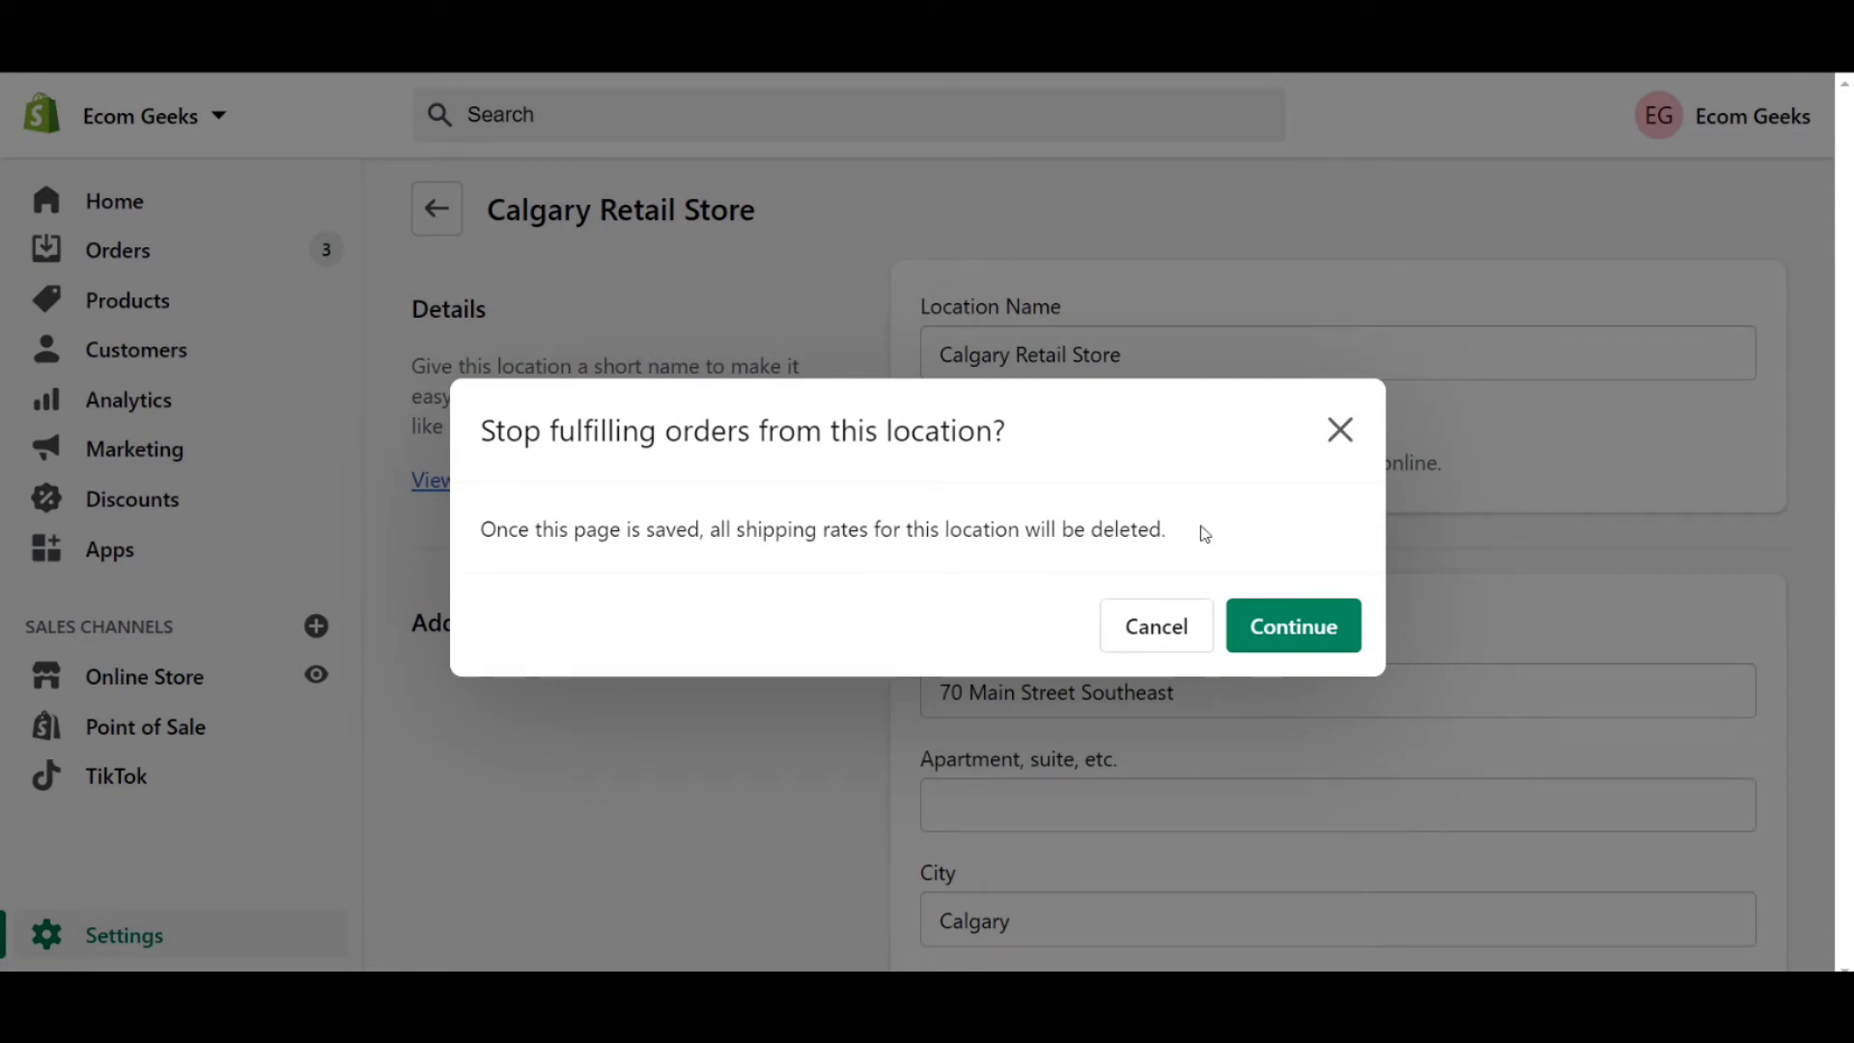
pyautogui.click(1164, 629)
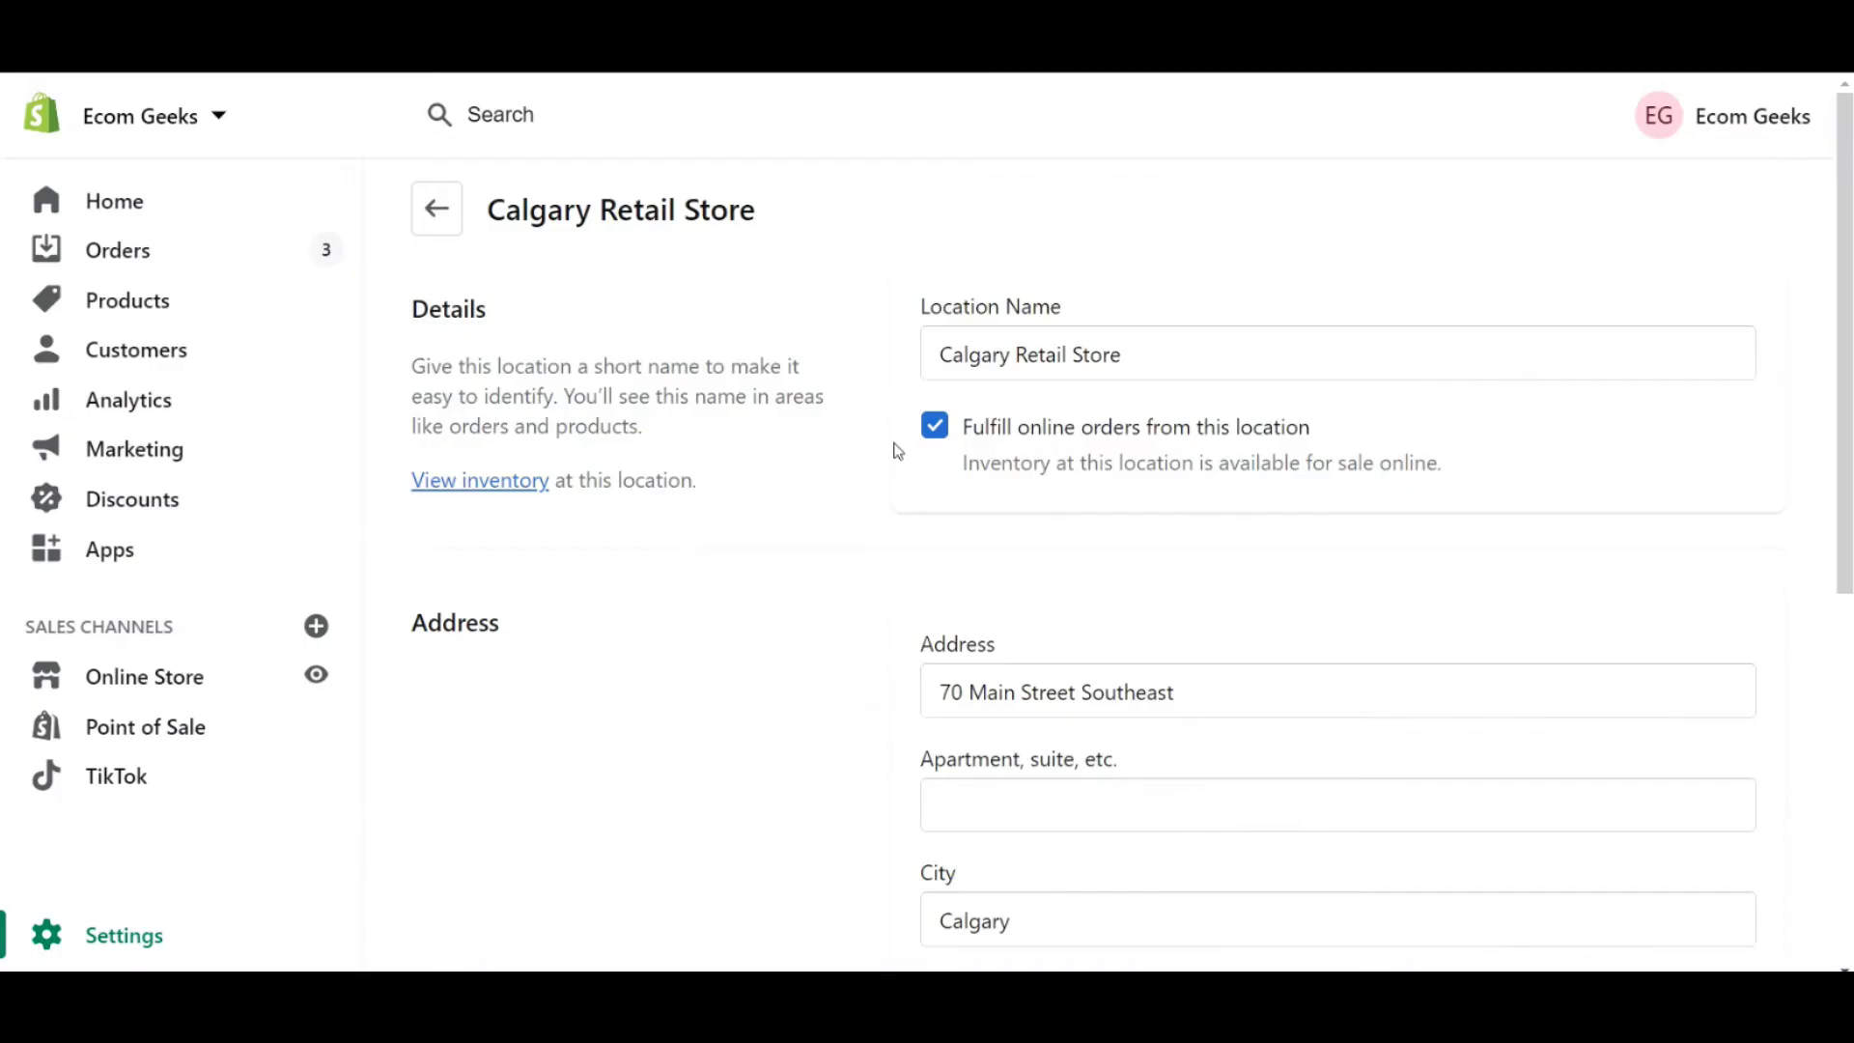
pyautogui.moveTo(1205, 364); pyautogui.dragTo(894, 373)
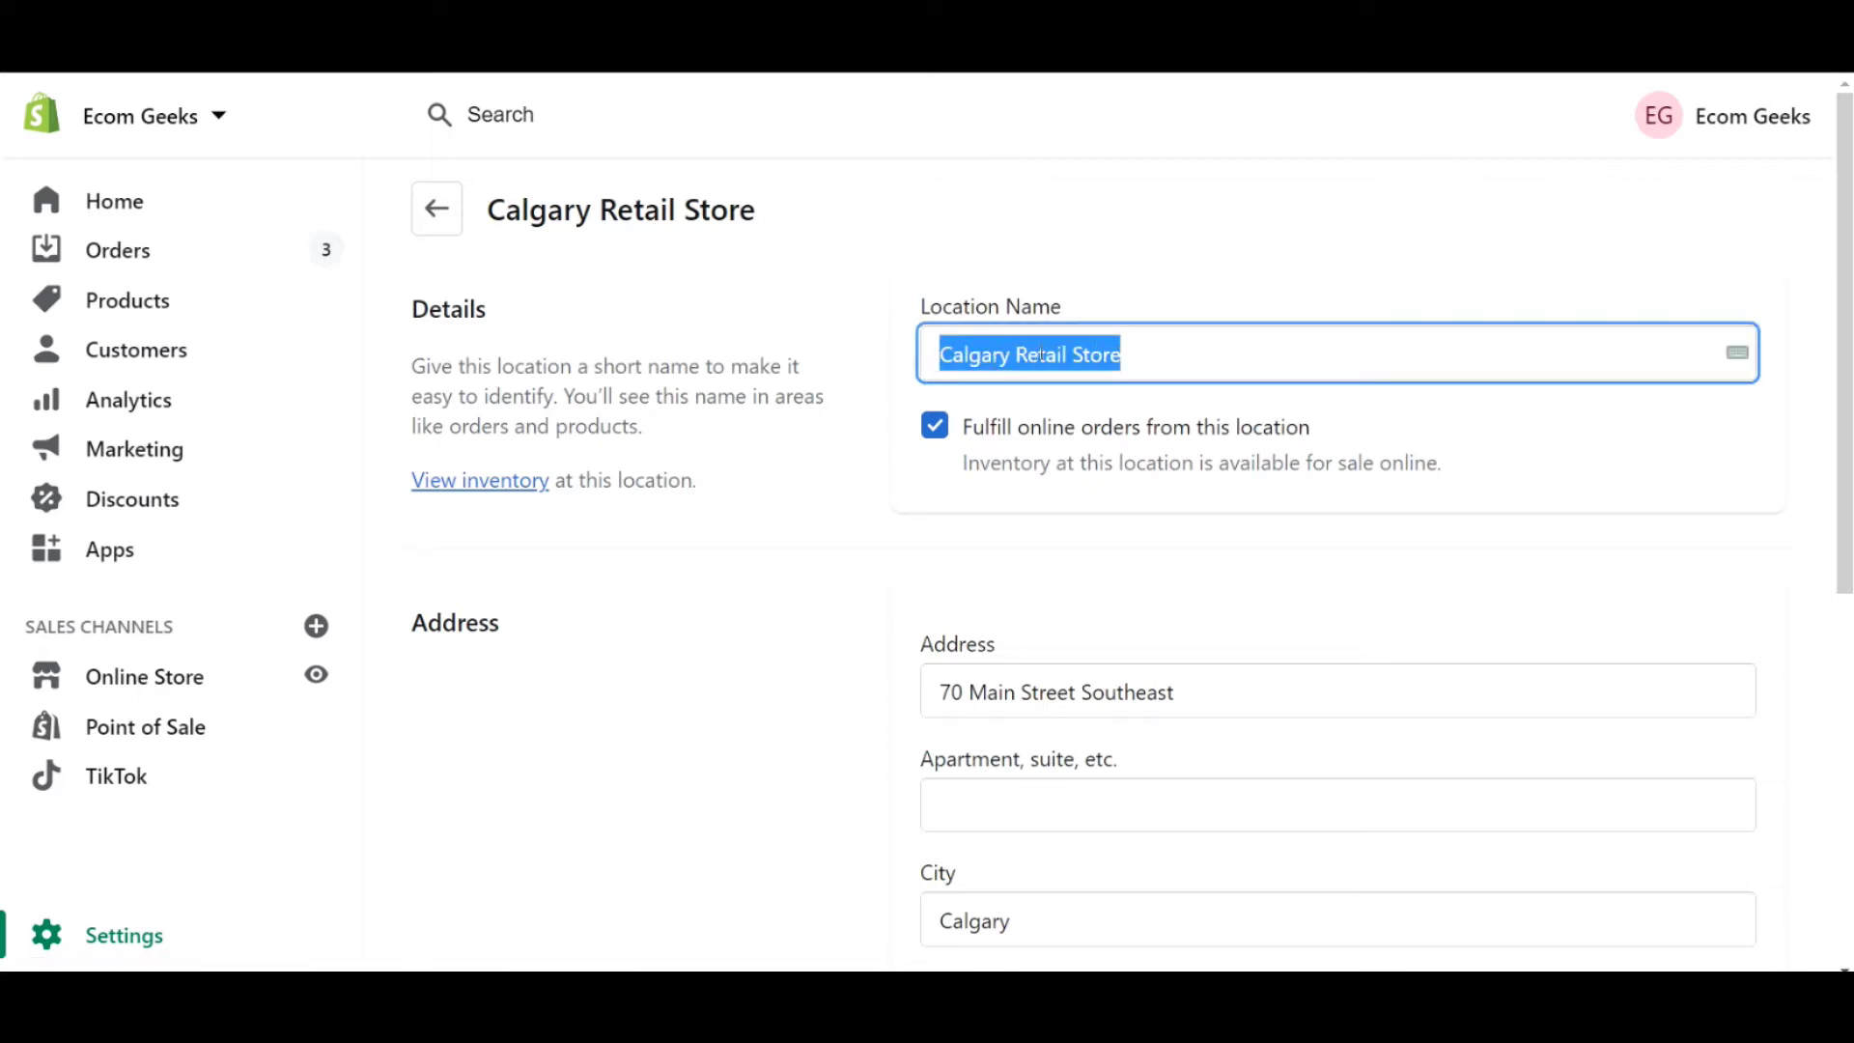
pyautogui.moveTo(1161, 357); pyautogui.dragTo(1016, 357)
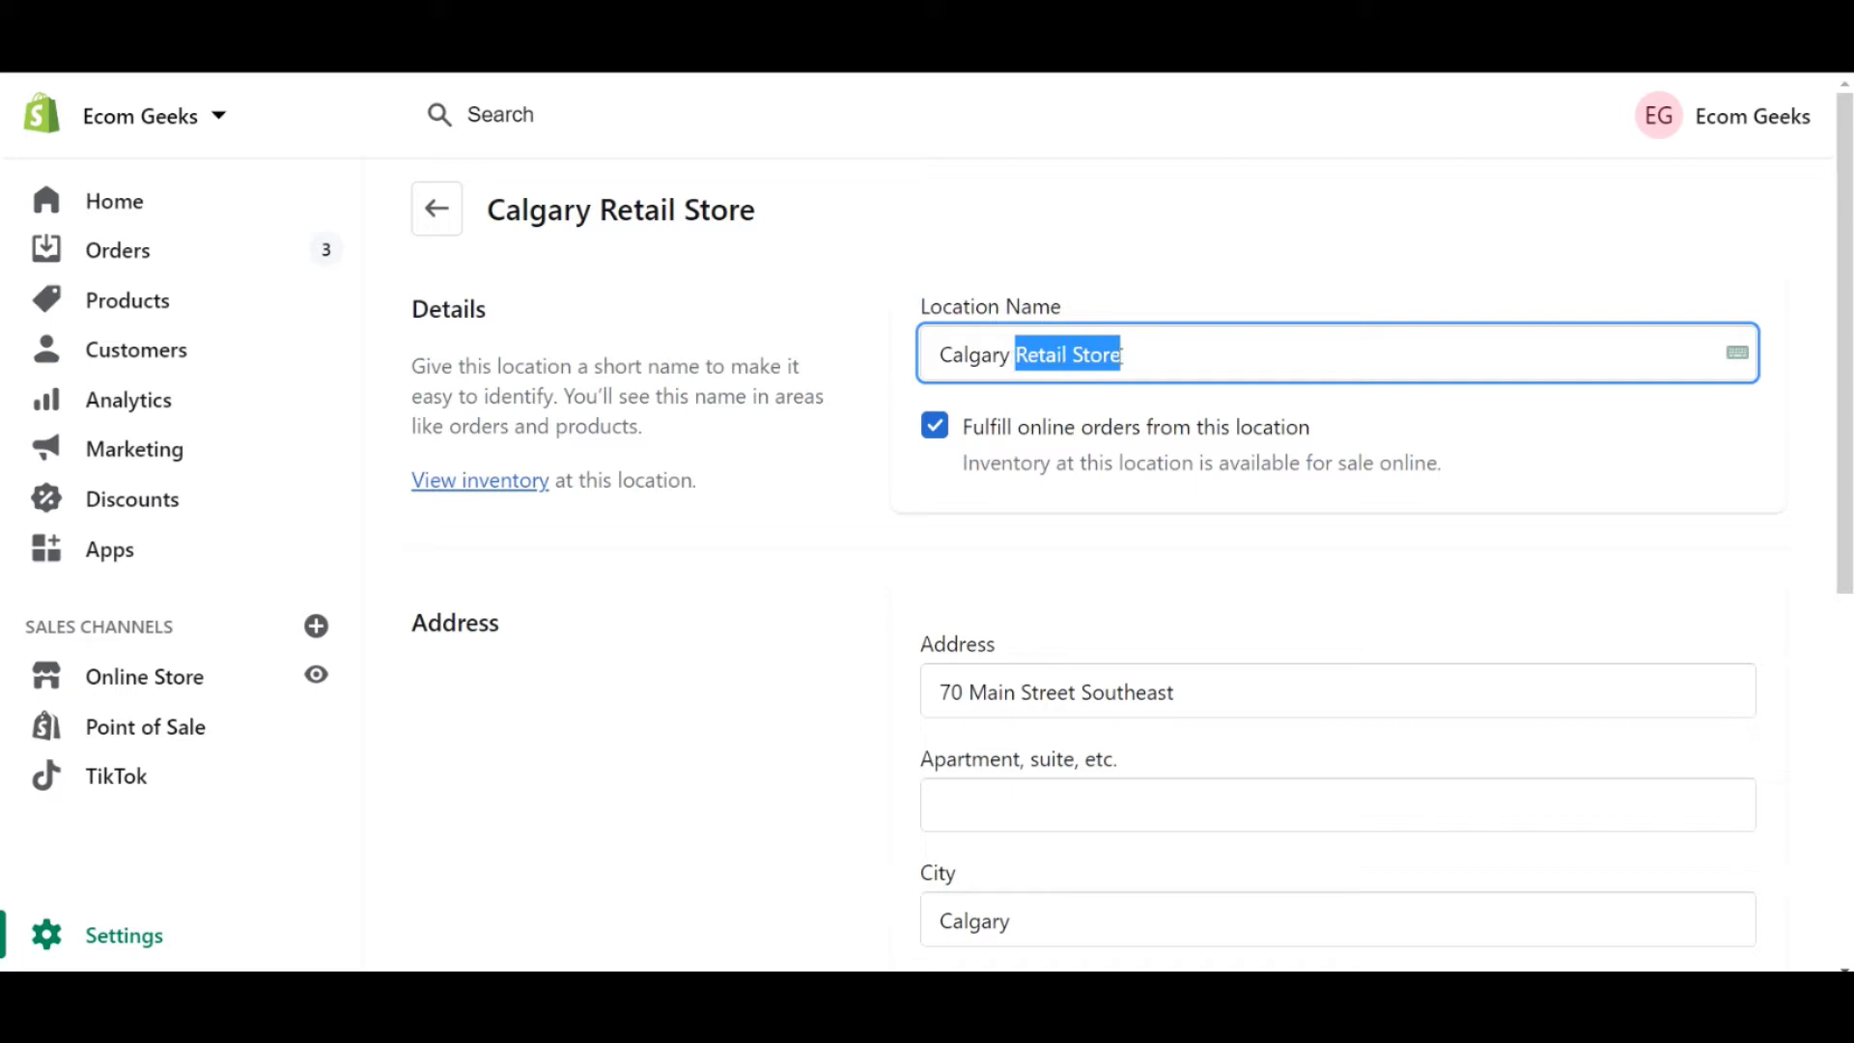
pyautogui.click(1148, 357)
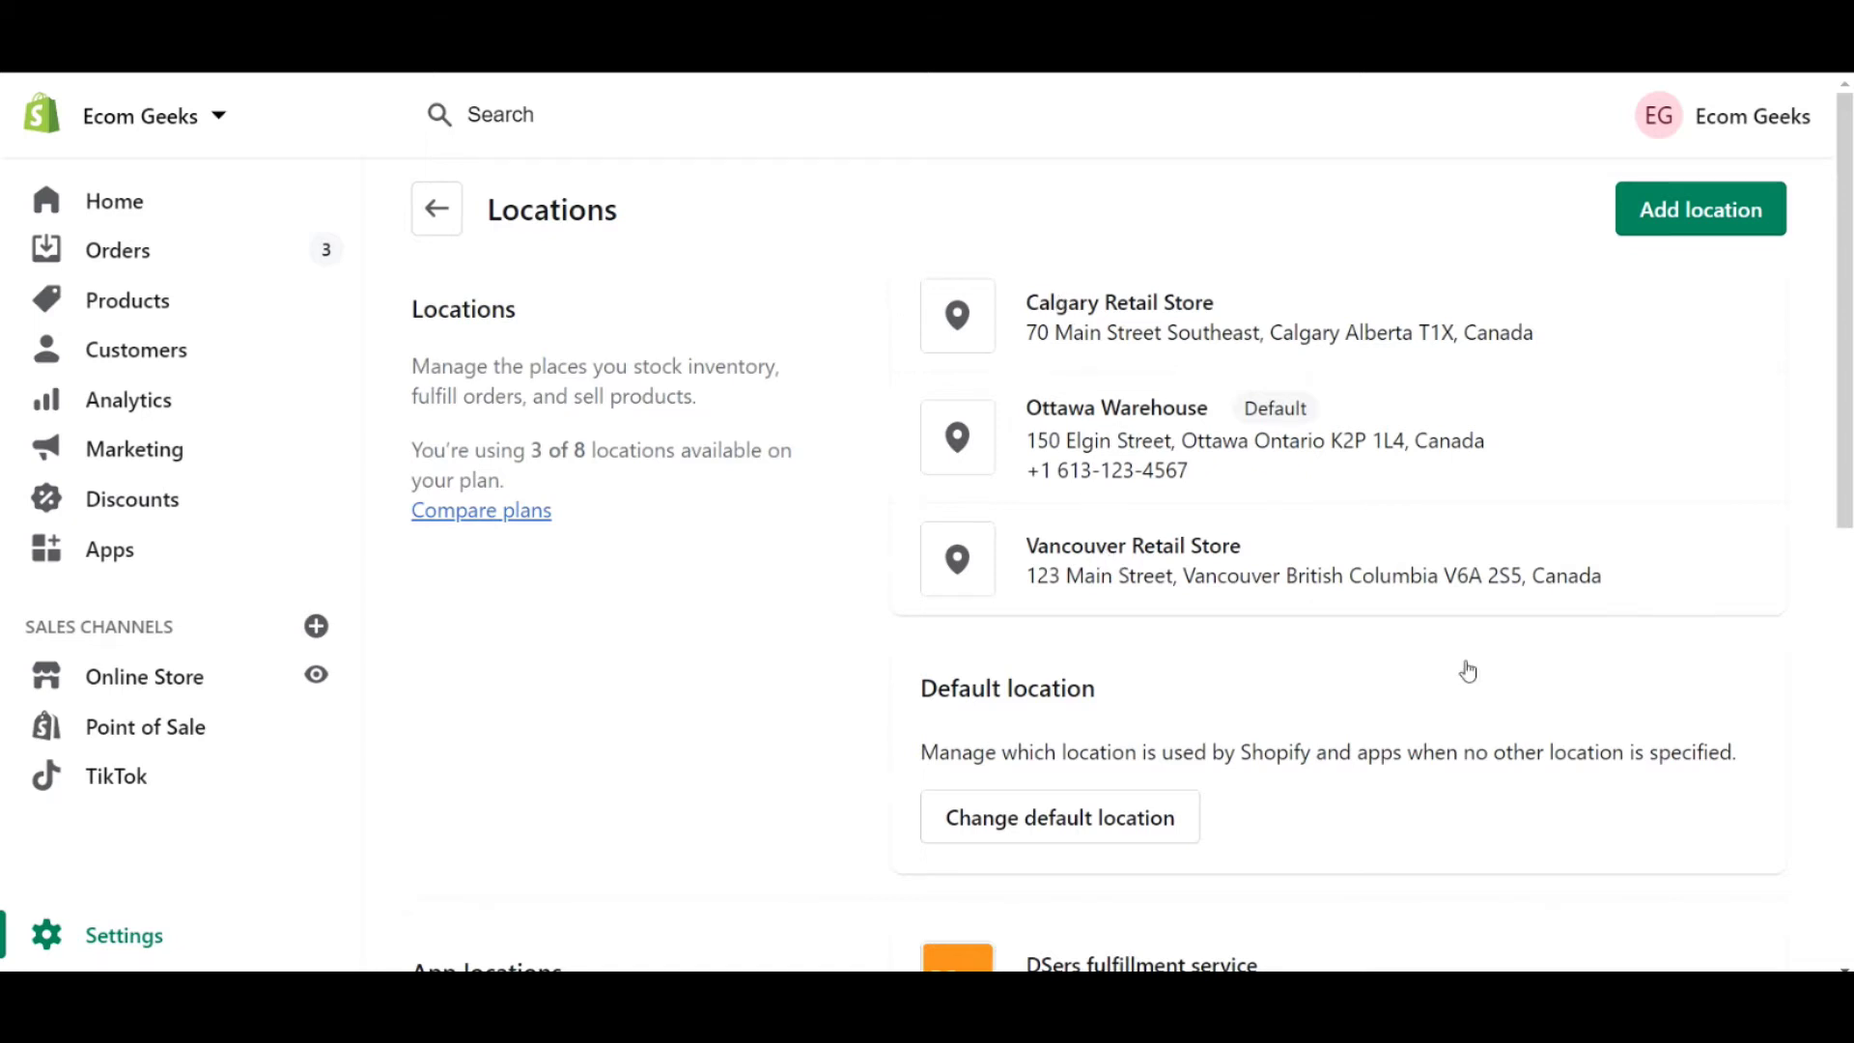
# Move Ottawa Warehouse above Calgary Retail Store in the locations' fulfillment priority and check the saved order
pyautogui.scroll(-10, 1468, 671)
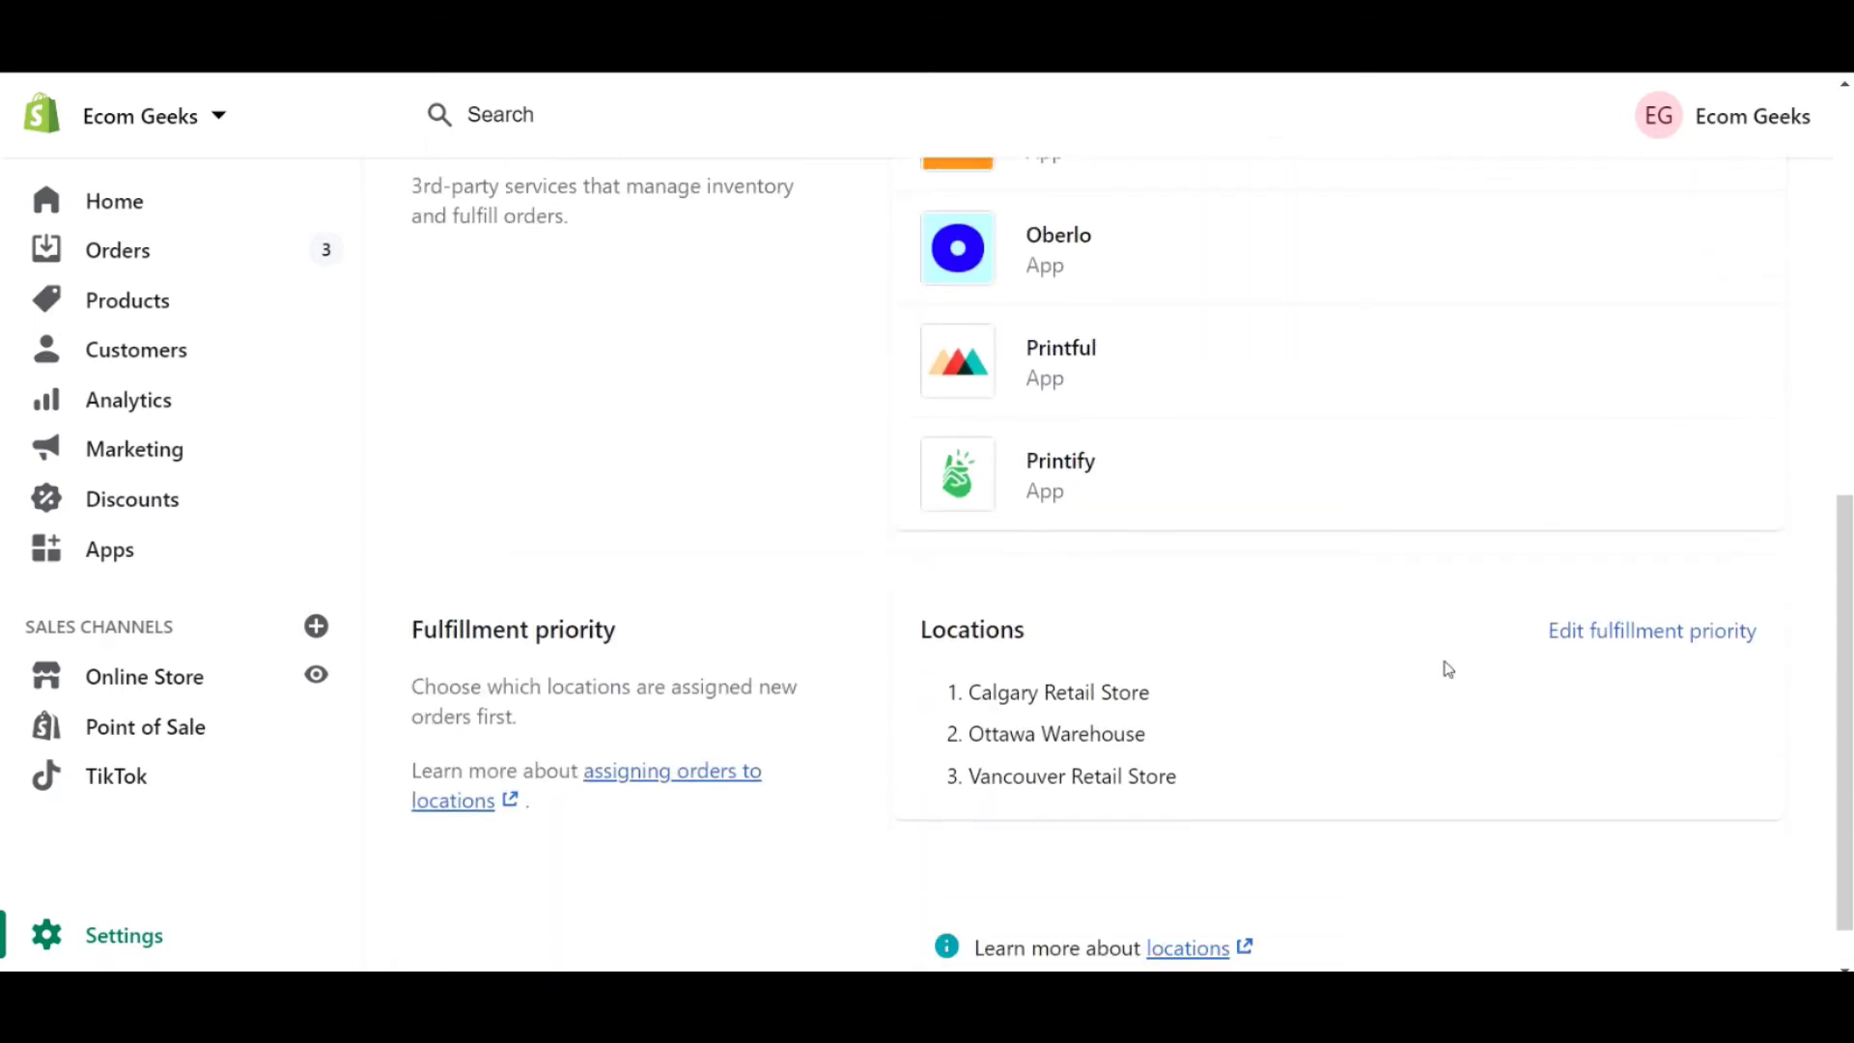
pyautogui.moveTo(1196, 720); pyautogui.dragTo(923, 601)
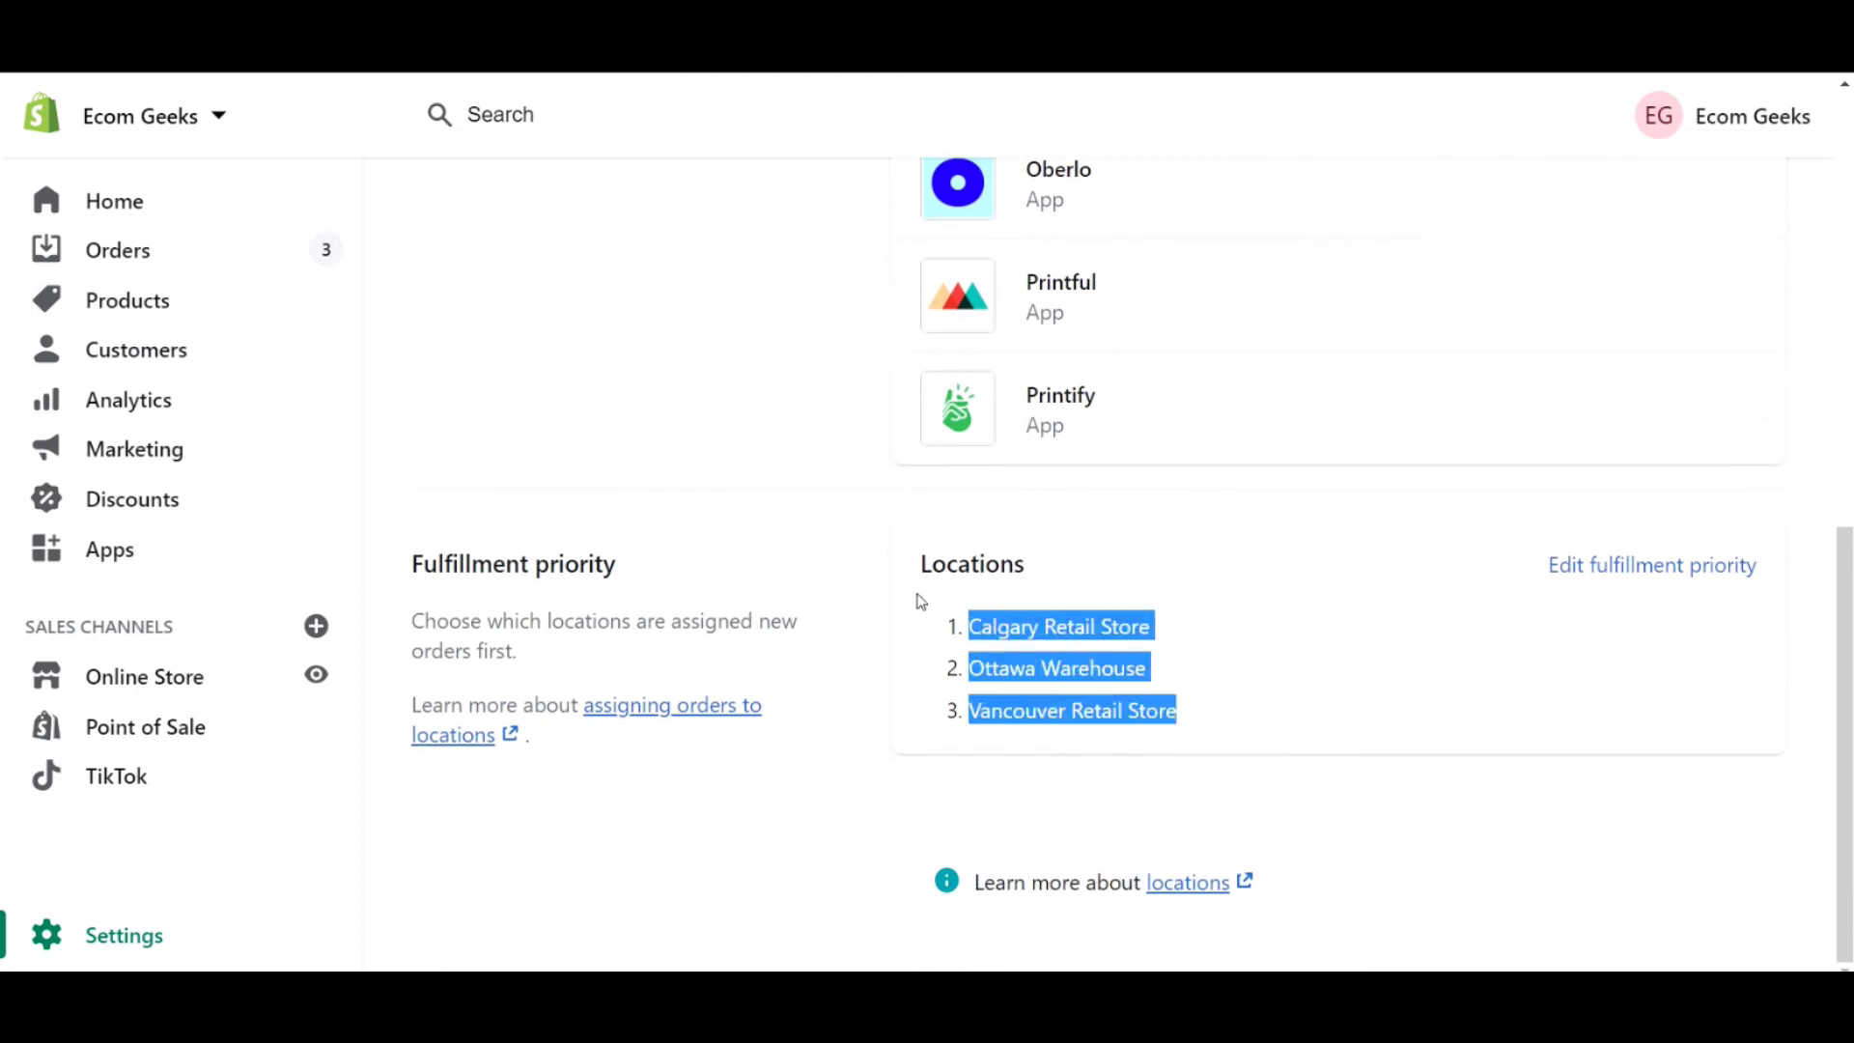
pyautogui.click(1470, 660)
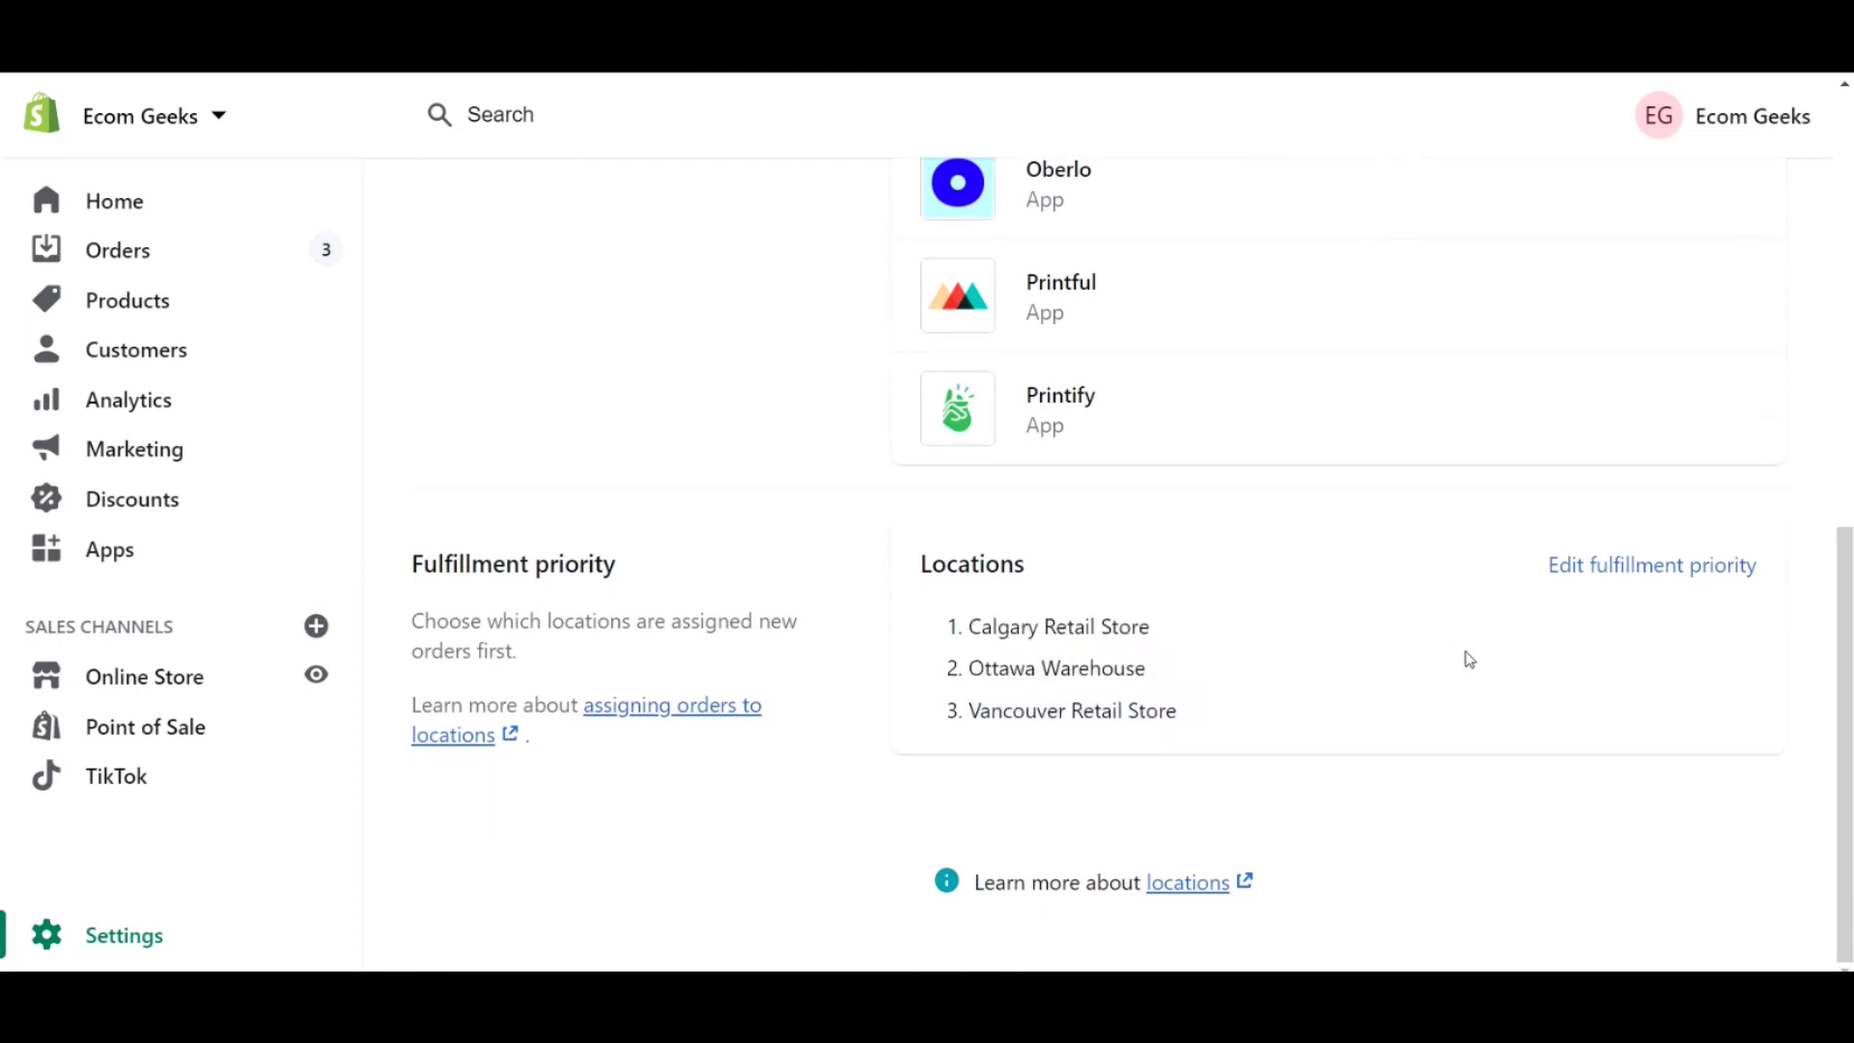
pyautogui.click(1656, 572)
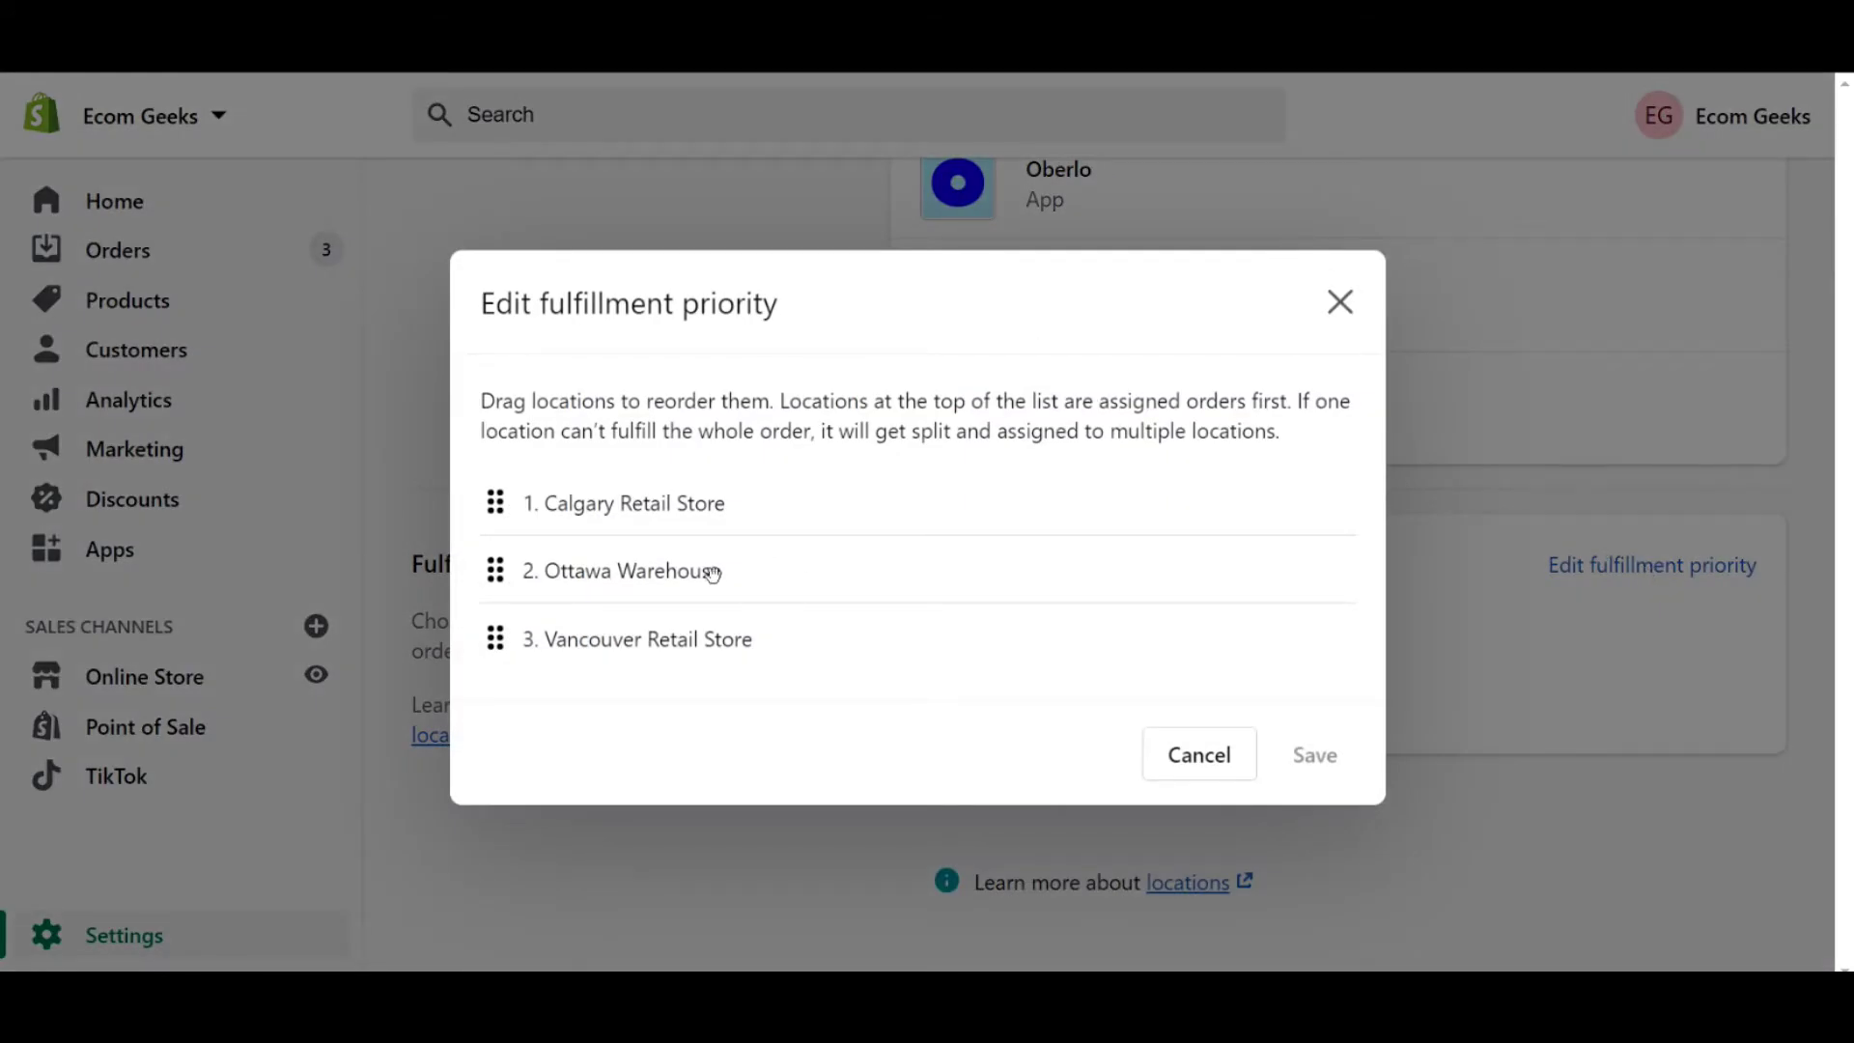
pyautogui.moveTo(497, 569); pyautogui.dragTo(502, 504)
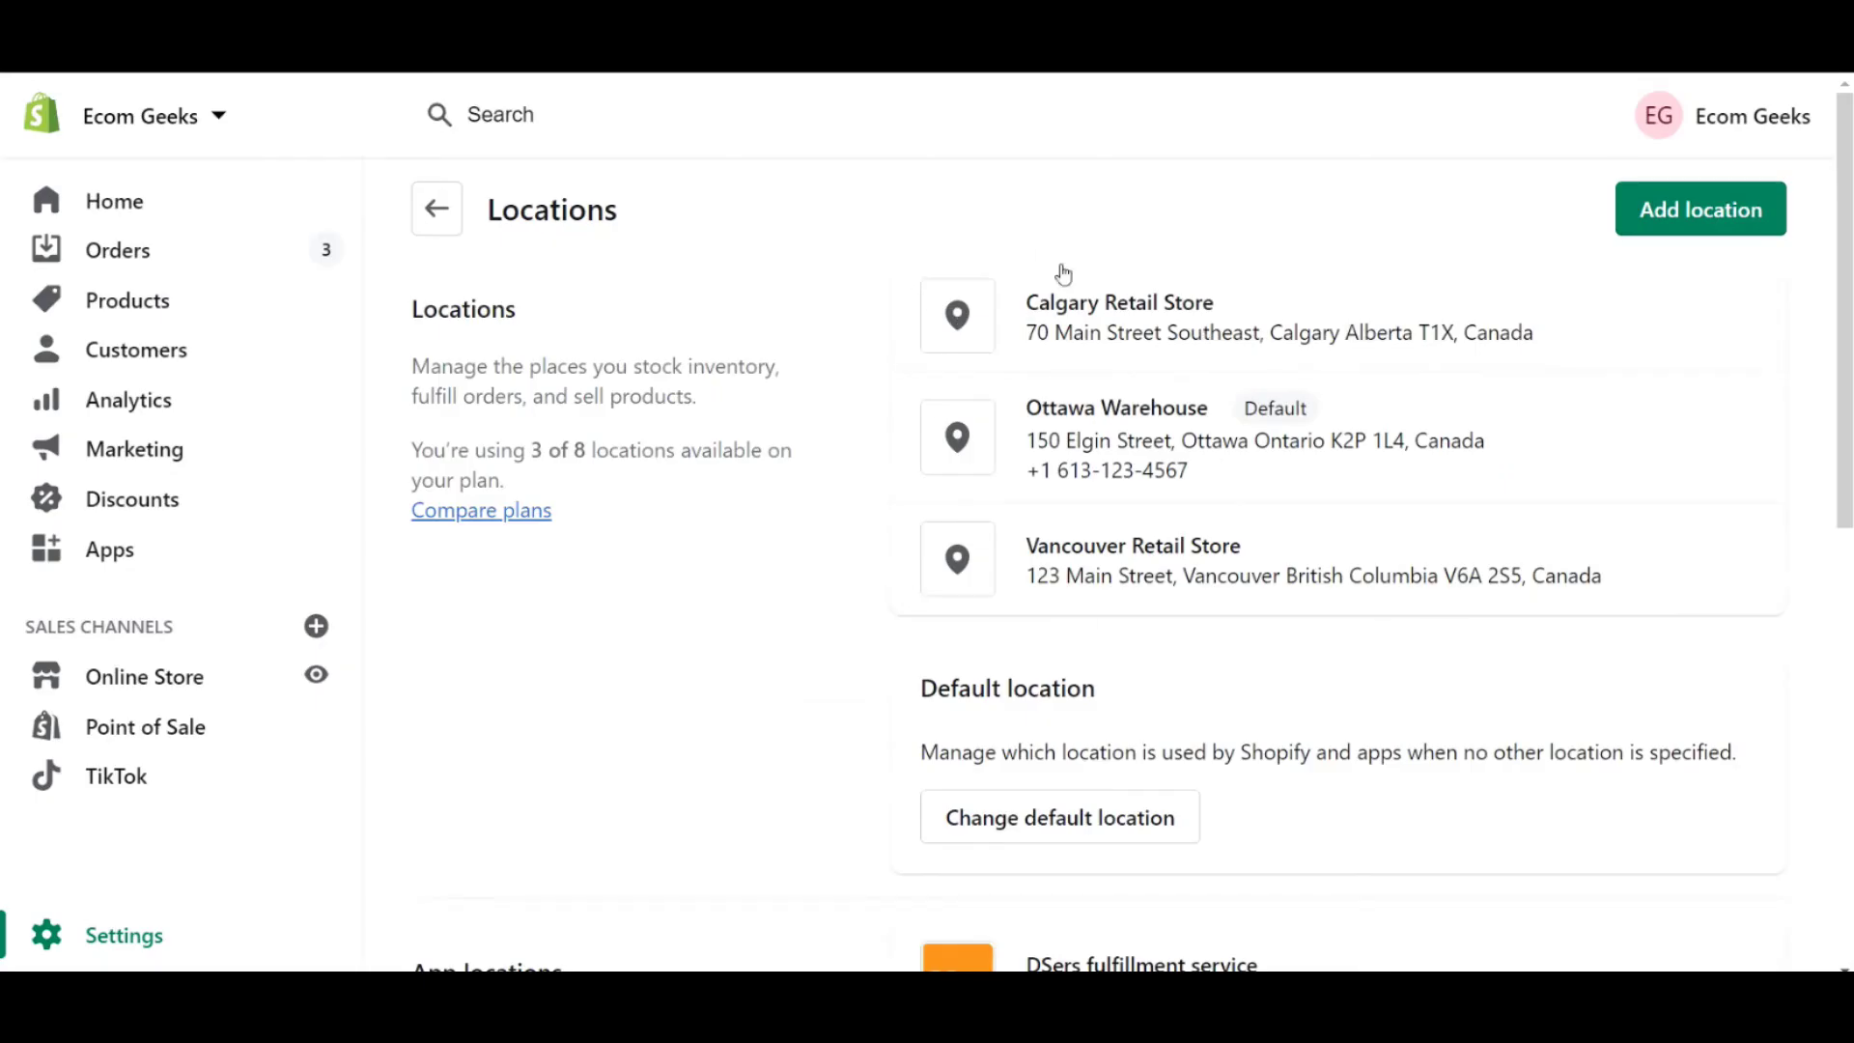
pyautogui.scroll(-8, 854, 623)
pyautogui.scroll(-2, 854, 624)
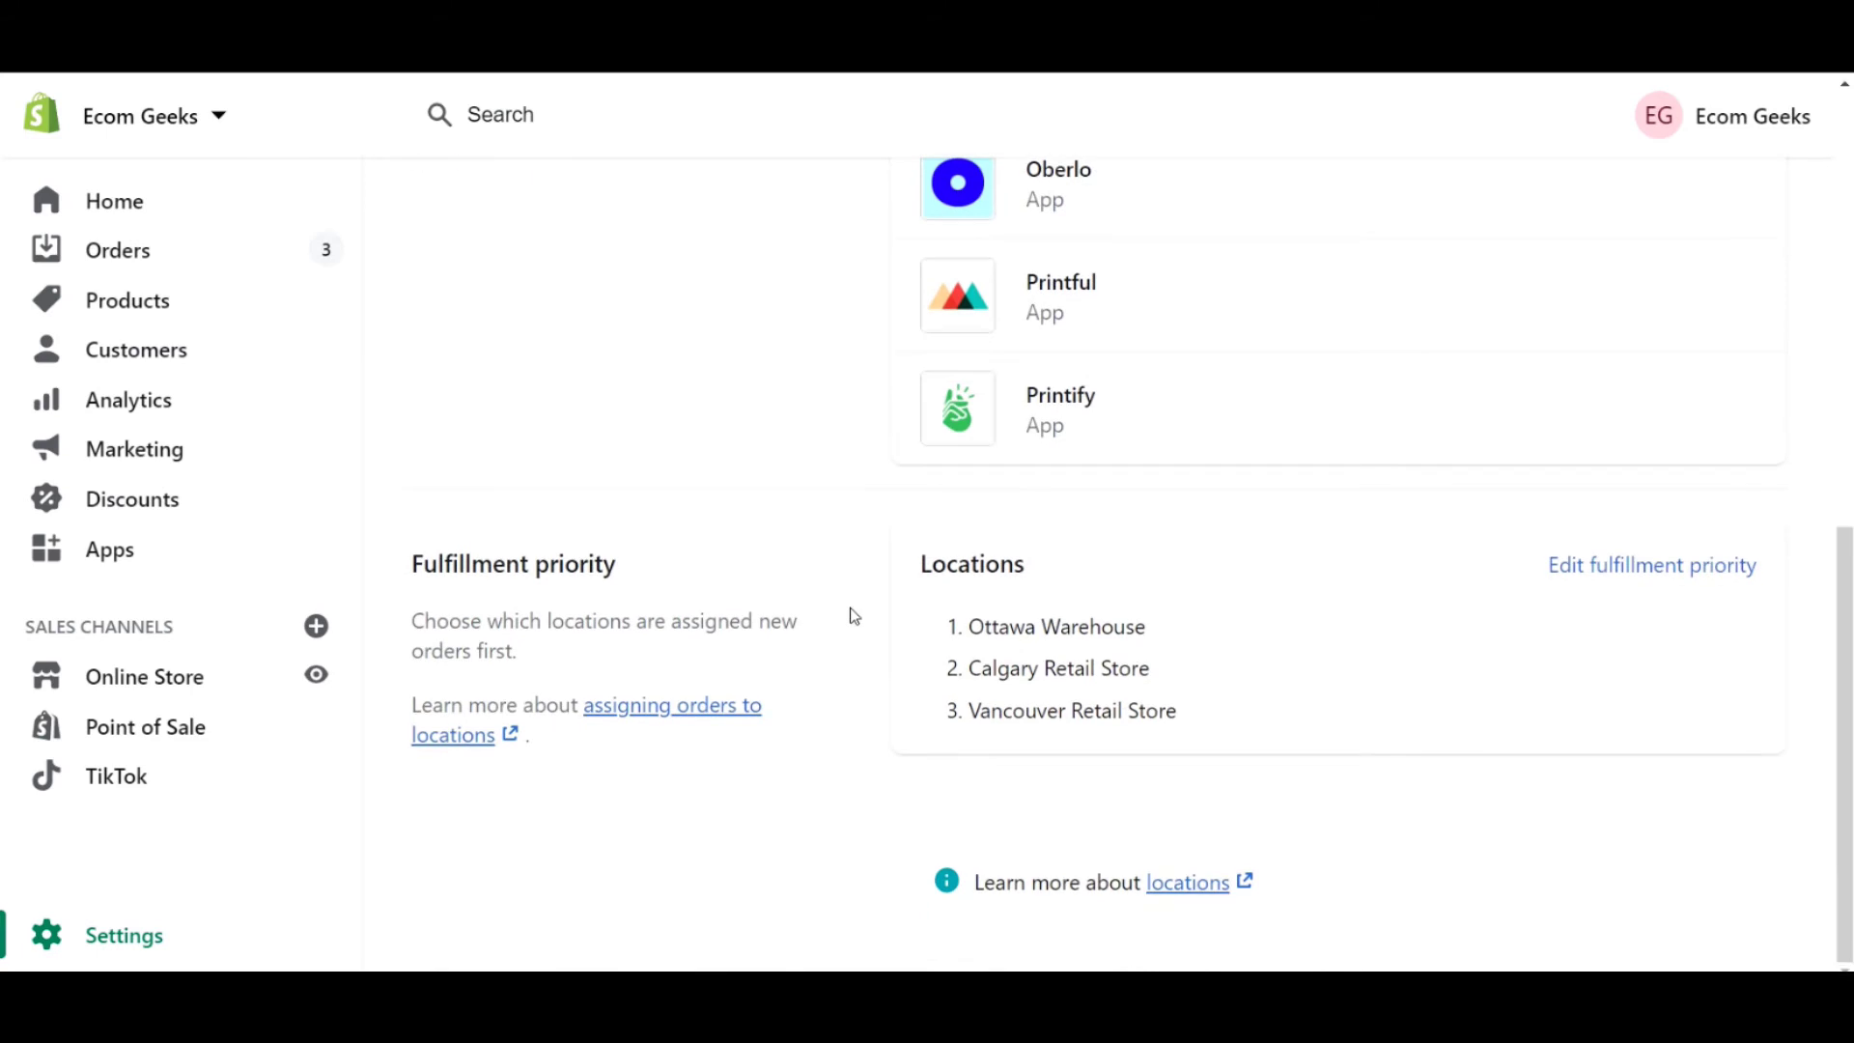
pyautogui.moveTo(1159, 635); pyautogui.dragTo(944, 628)
pyautogui.click(1190, 658)
# In the shipping and delivery settings, enable local pickup for Calgary Retail Store
pyautogui.click(118, 935)
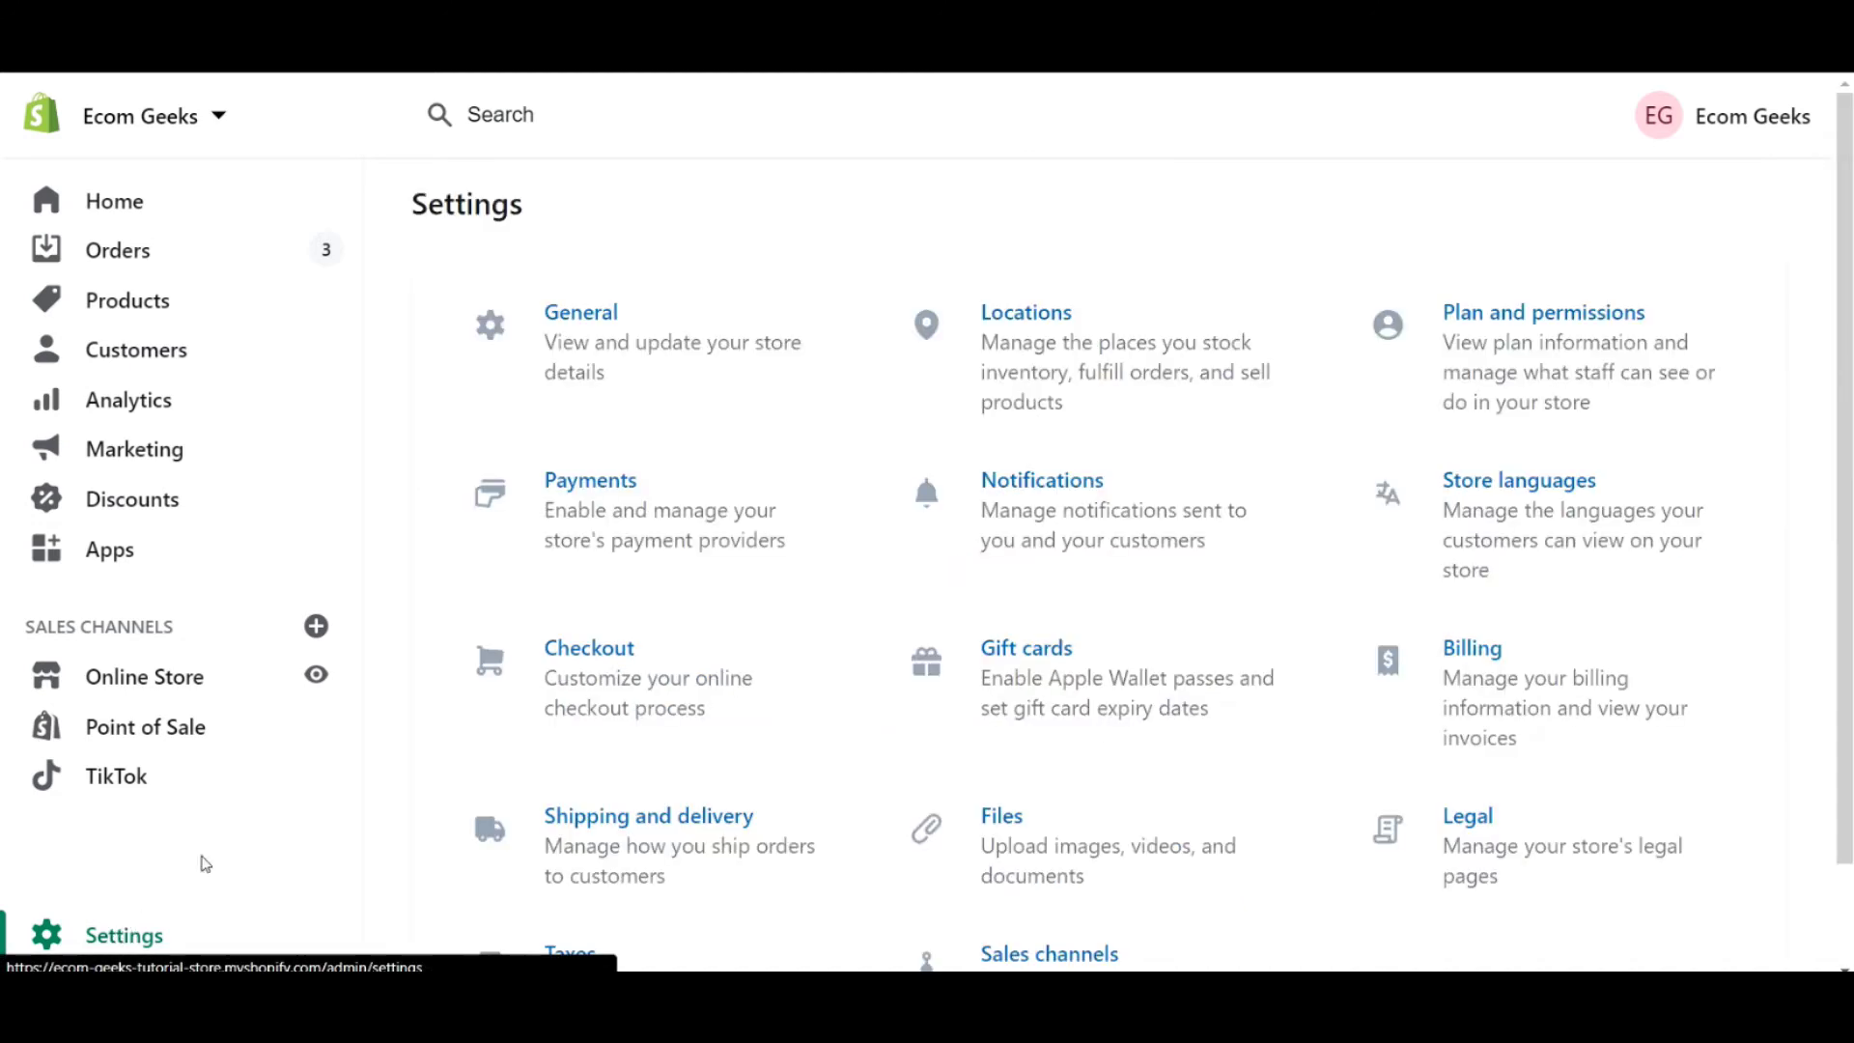
pyautogui.click(670, 830)
pyautogui.scroll(-15, 812, 507)
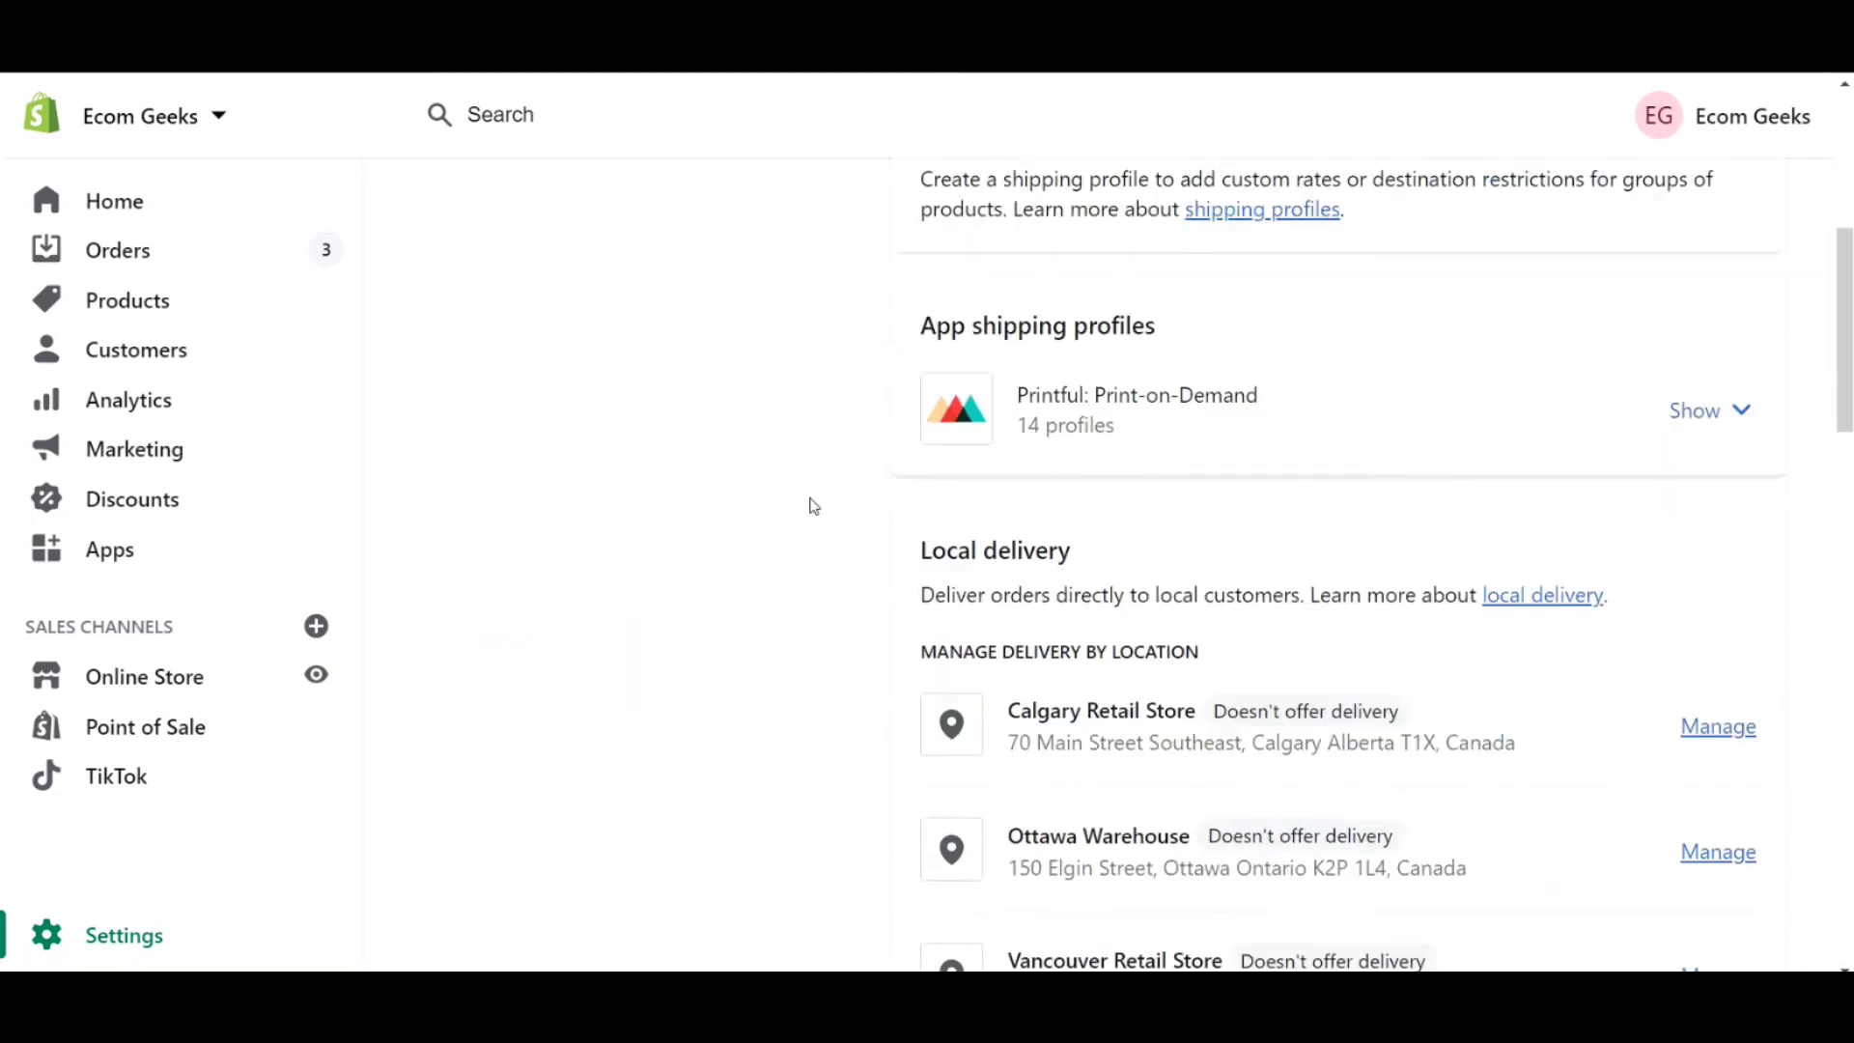
pyautogui.scroll(1, 811, 511)
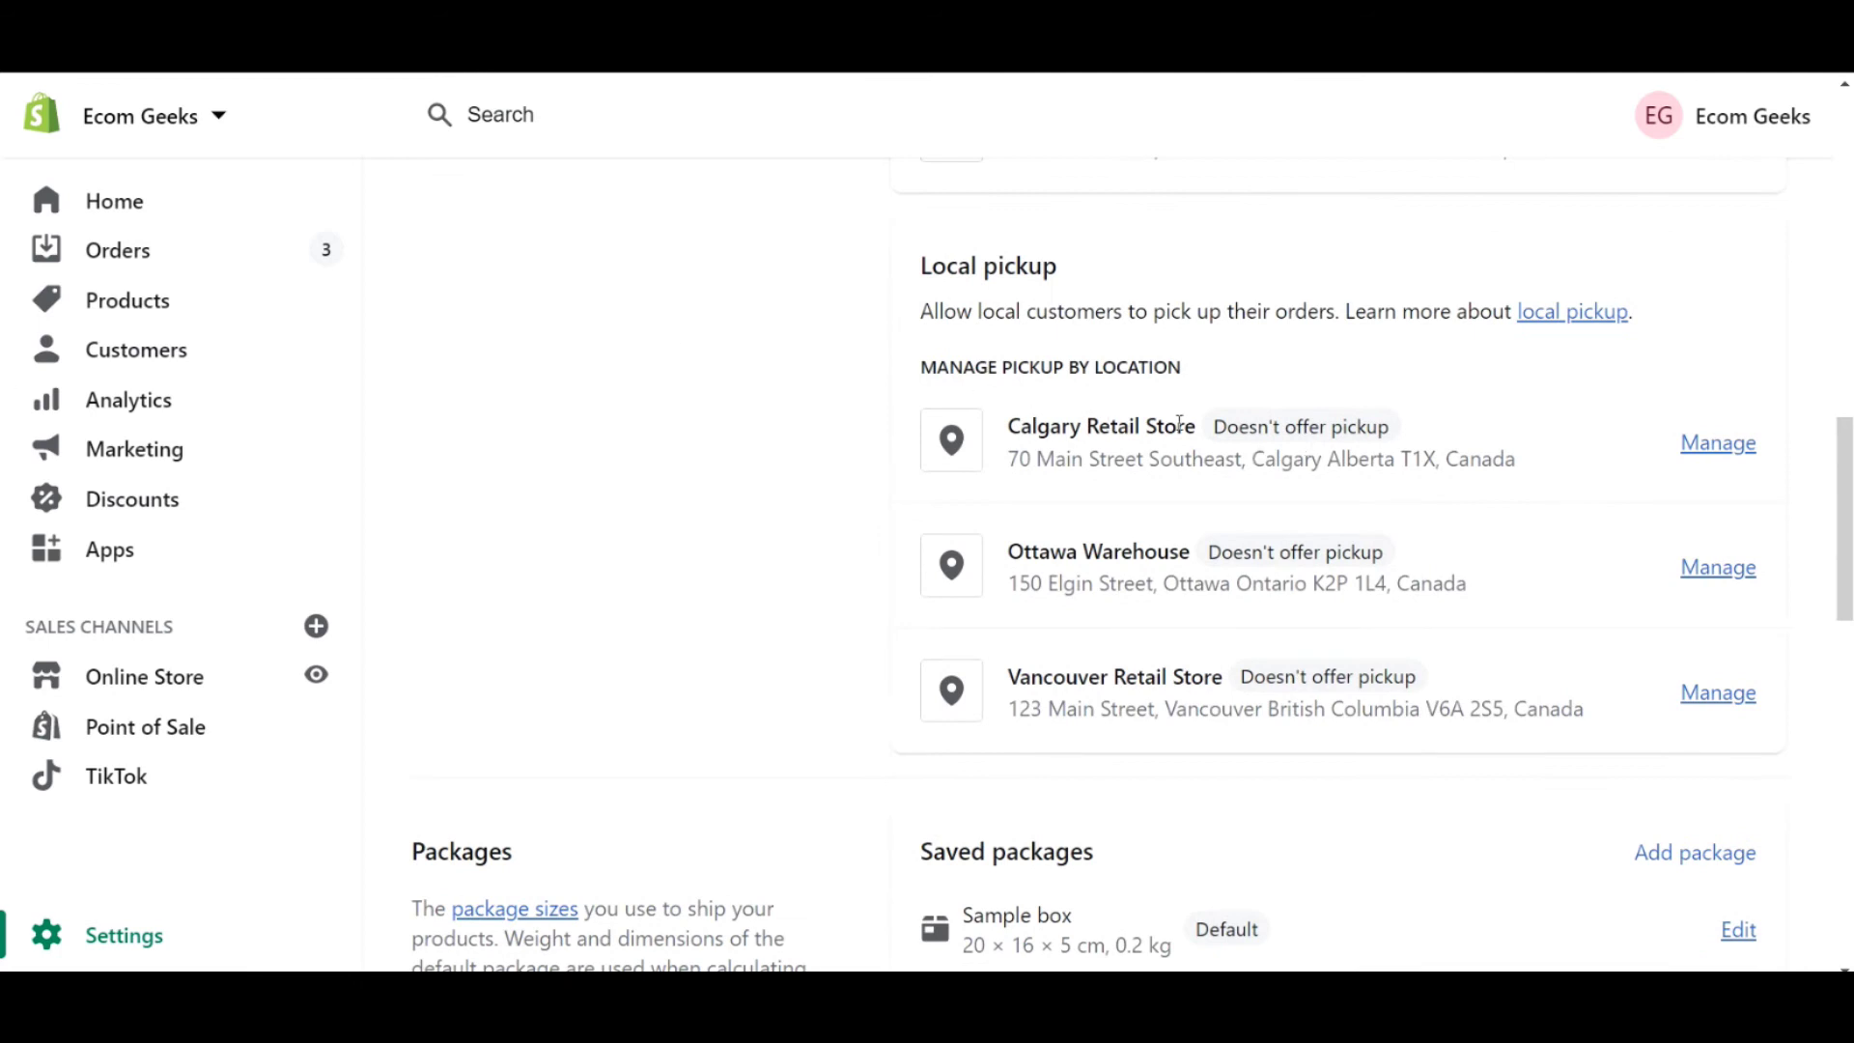
pyautogui.scroll(2, 1500, 579)
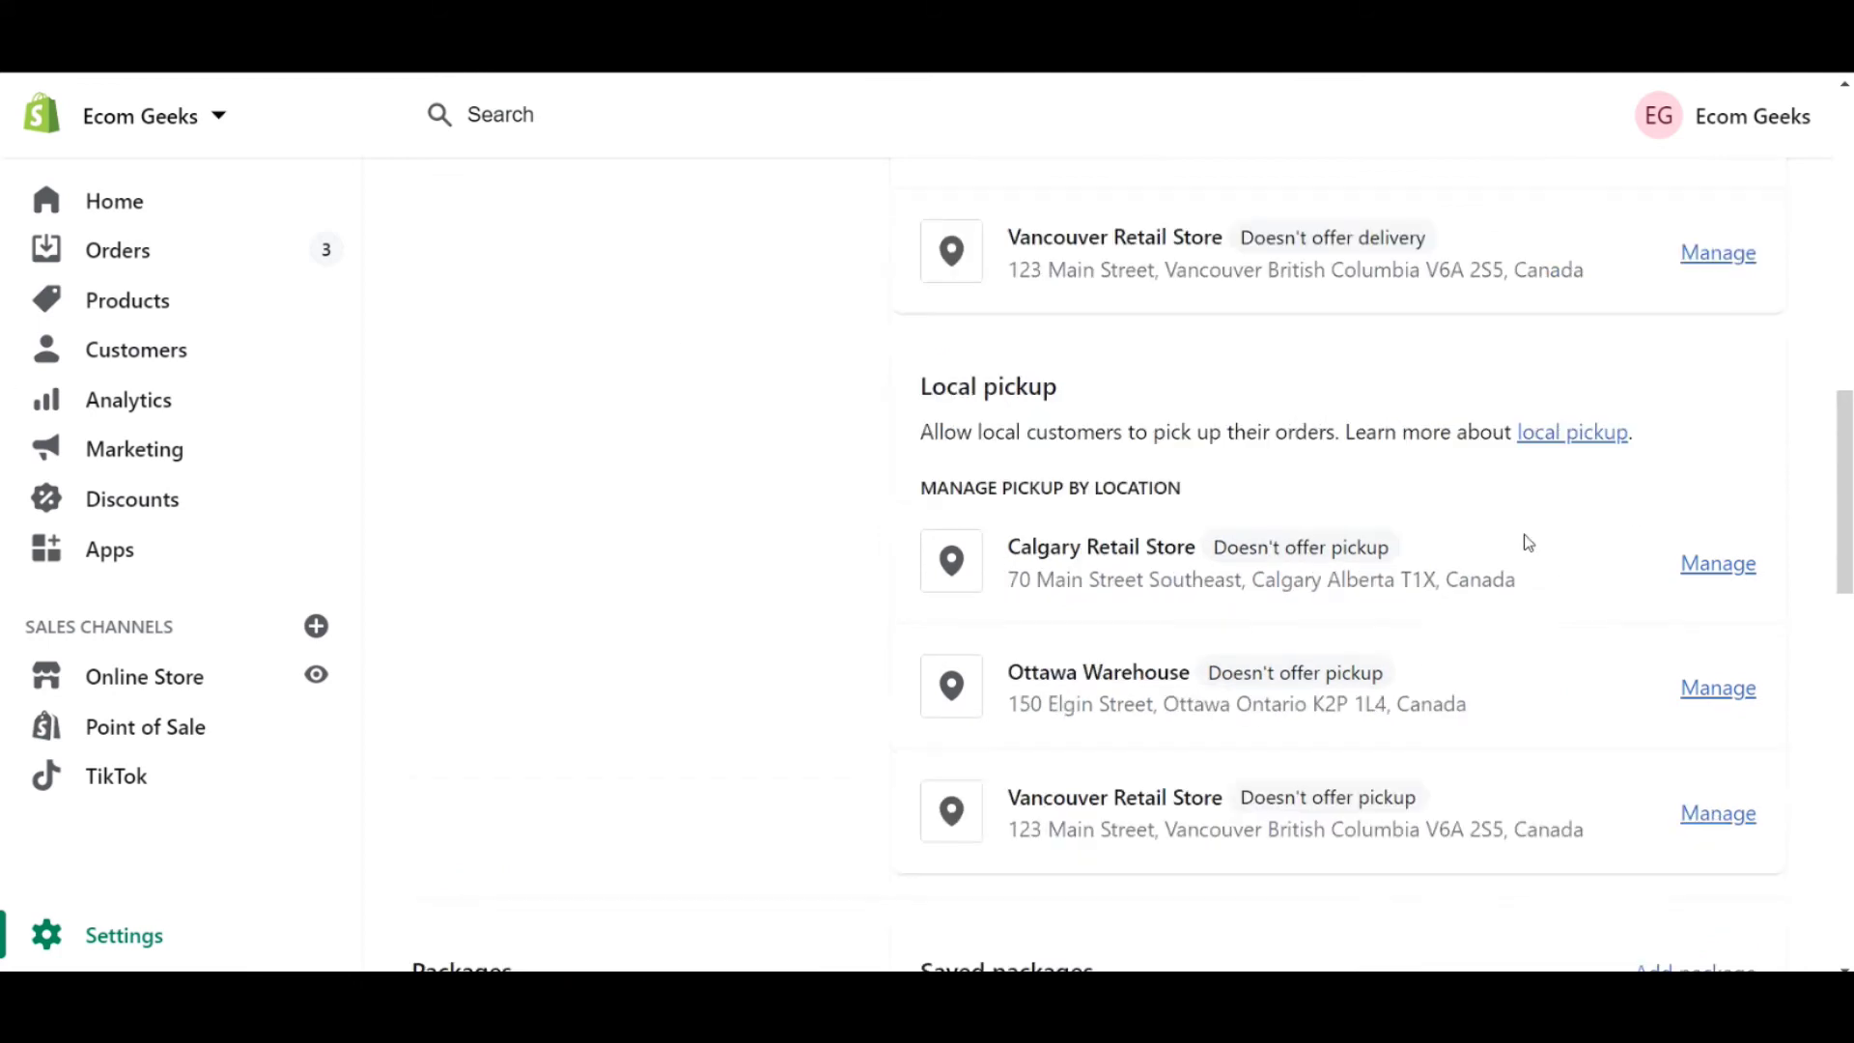
pyautogui.click(1719, 566)
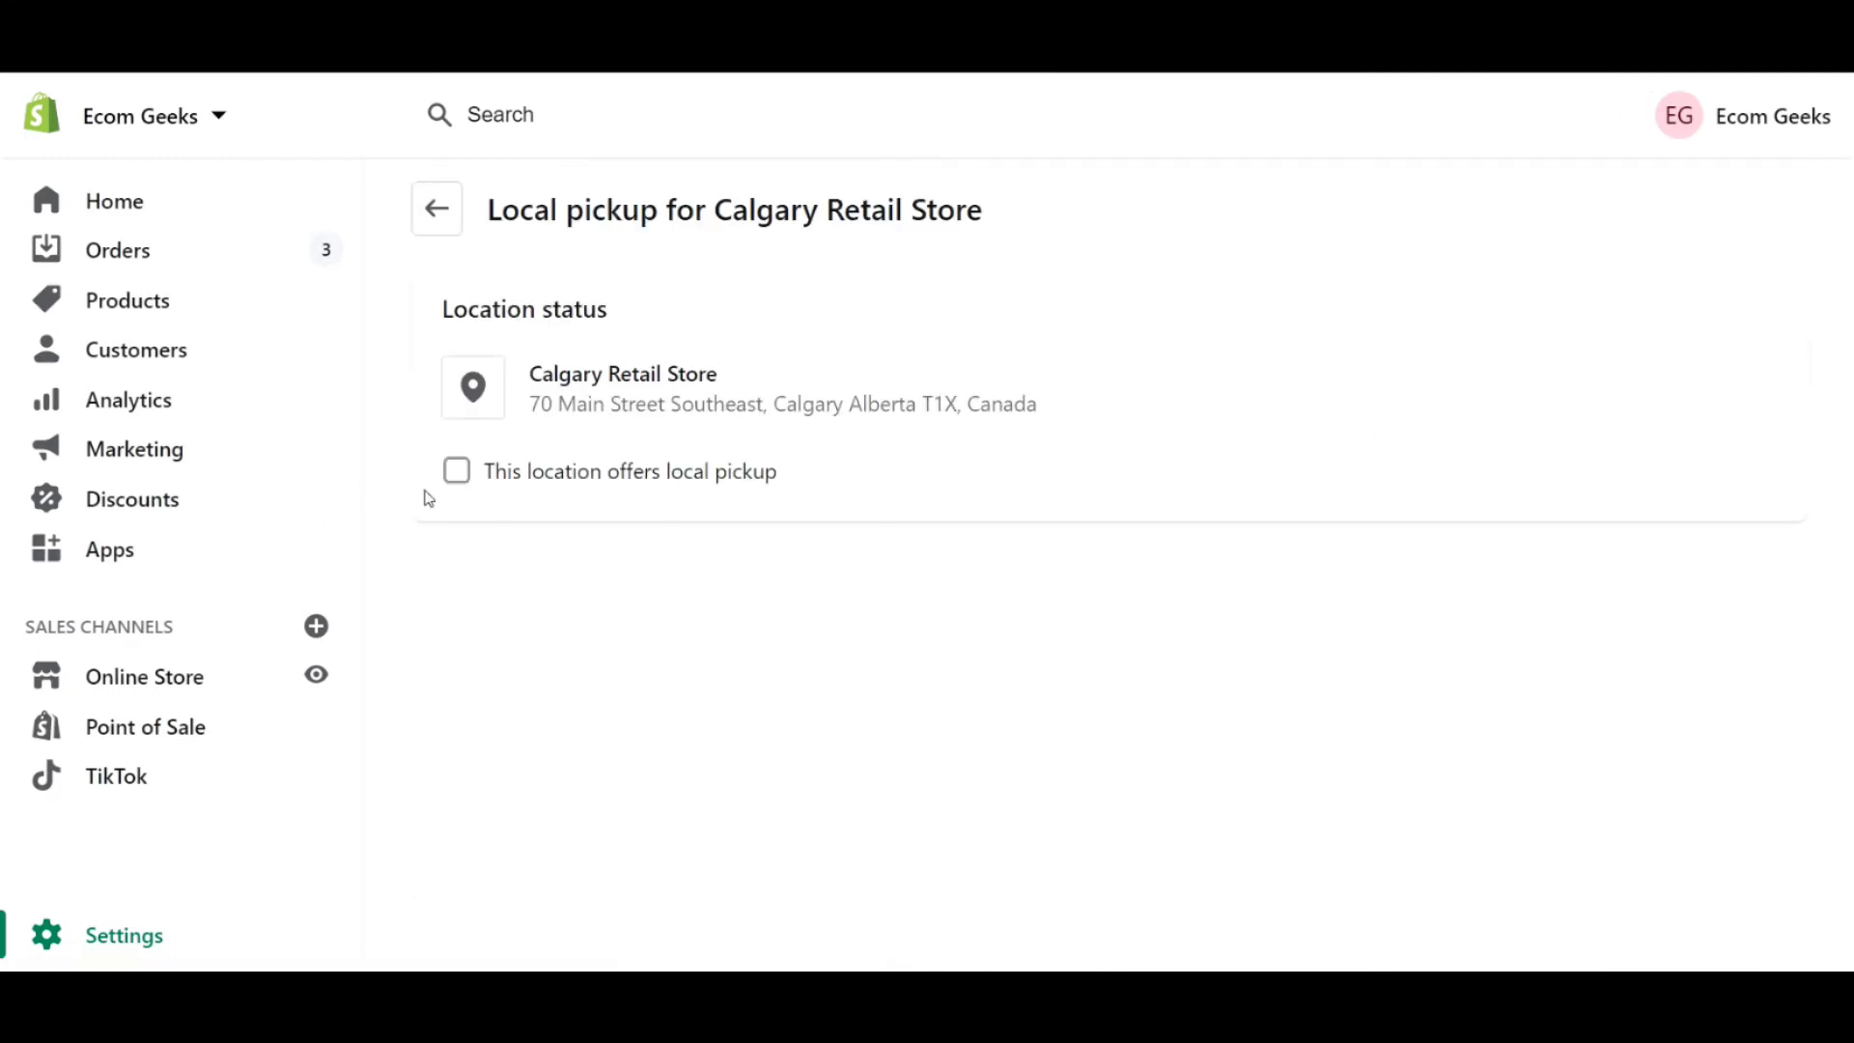
pyautogui.click(456, 470)
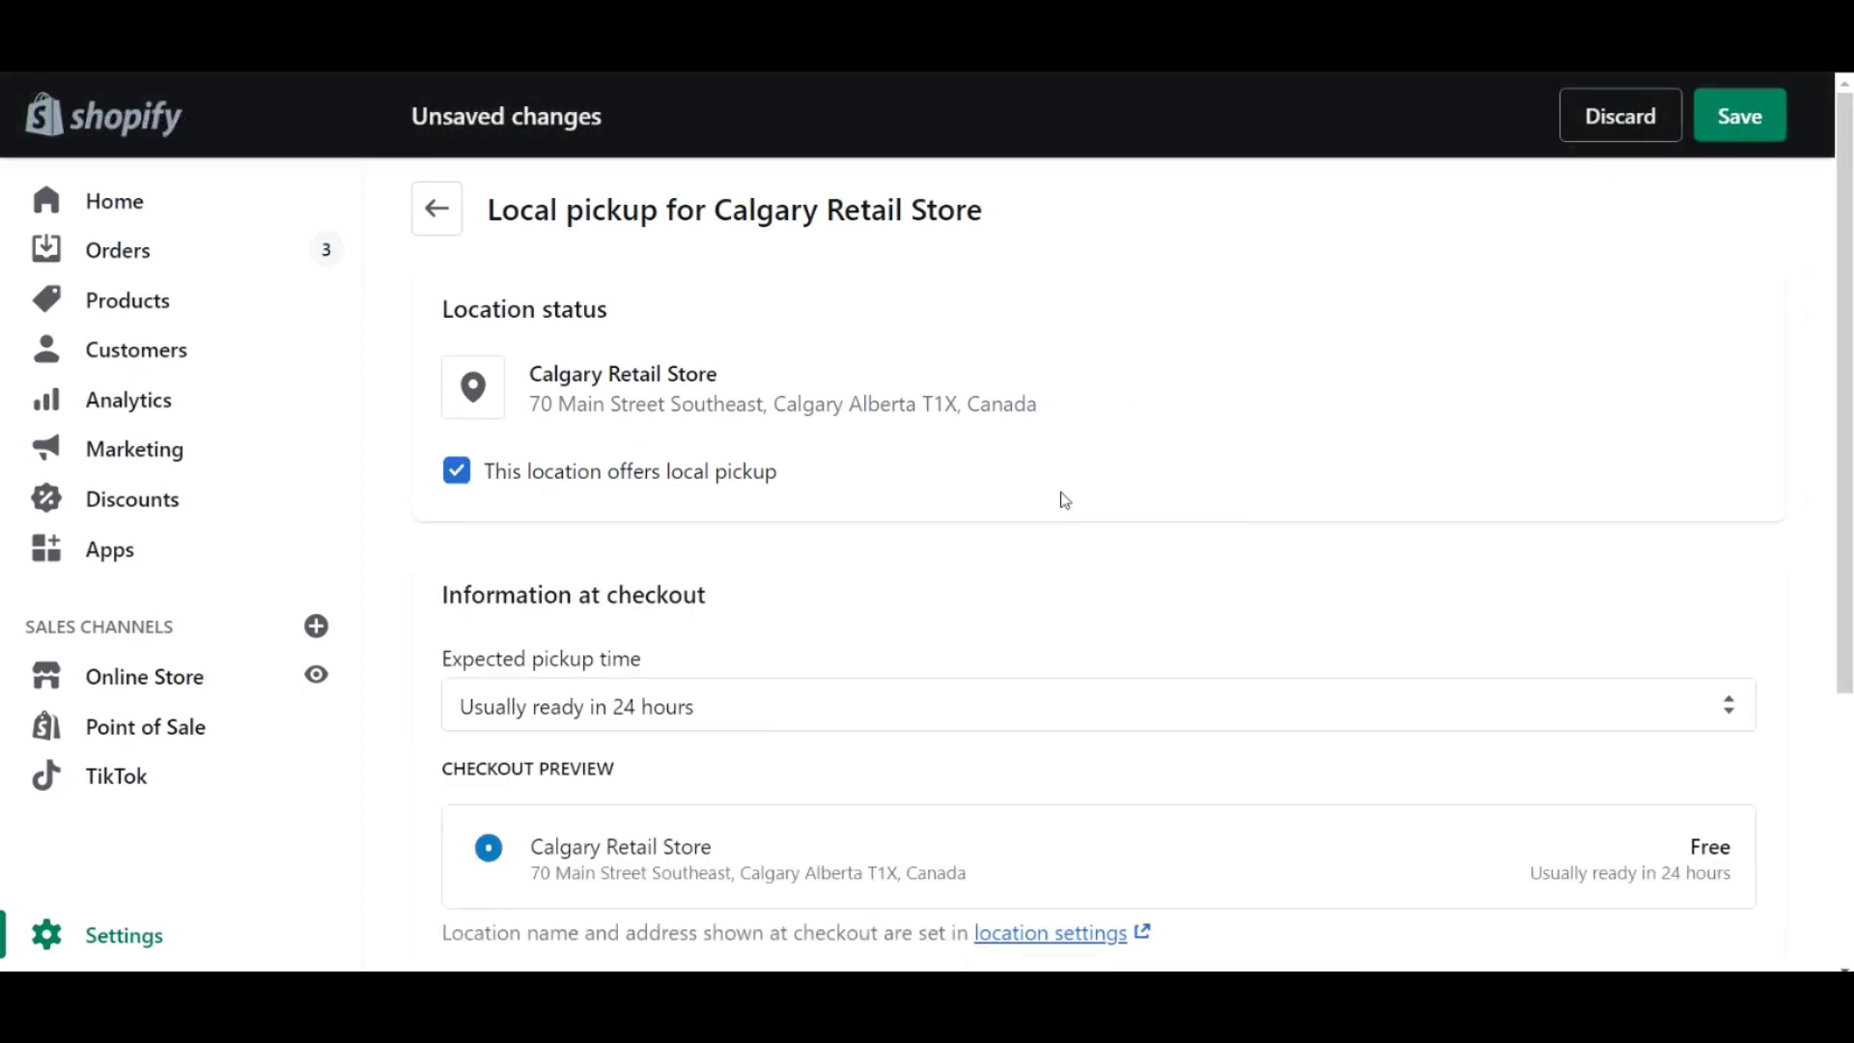
# Set the expected pickup time to "Usually ready in 2 hours" and review the location name and price in the checkout preview
pyautogui.scroll(-1, 1121, 510)
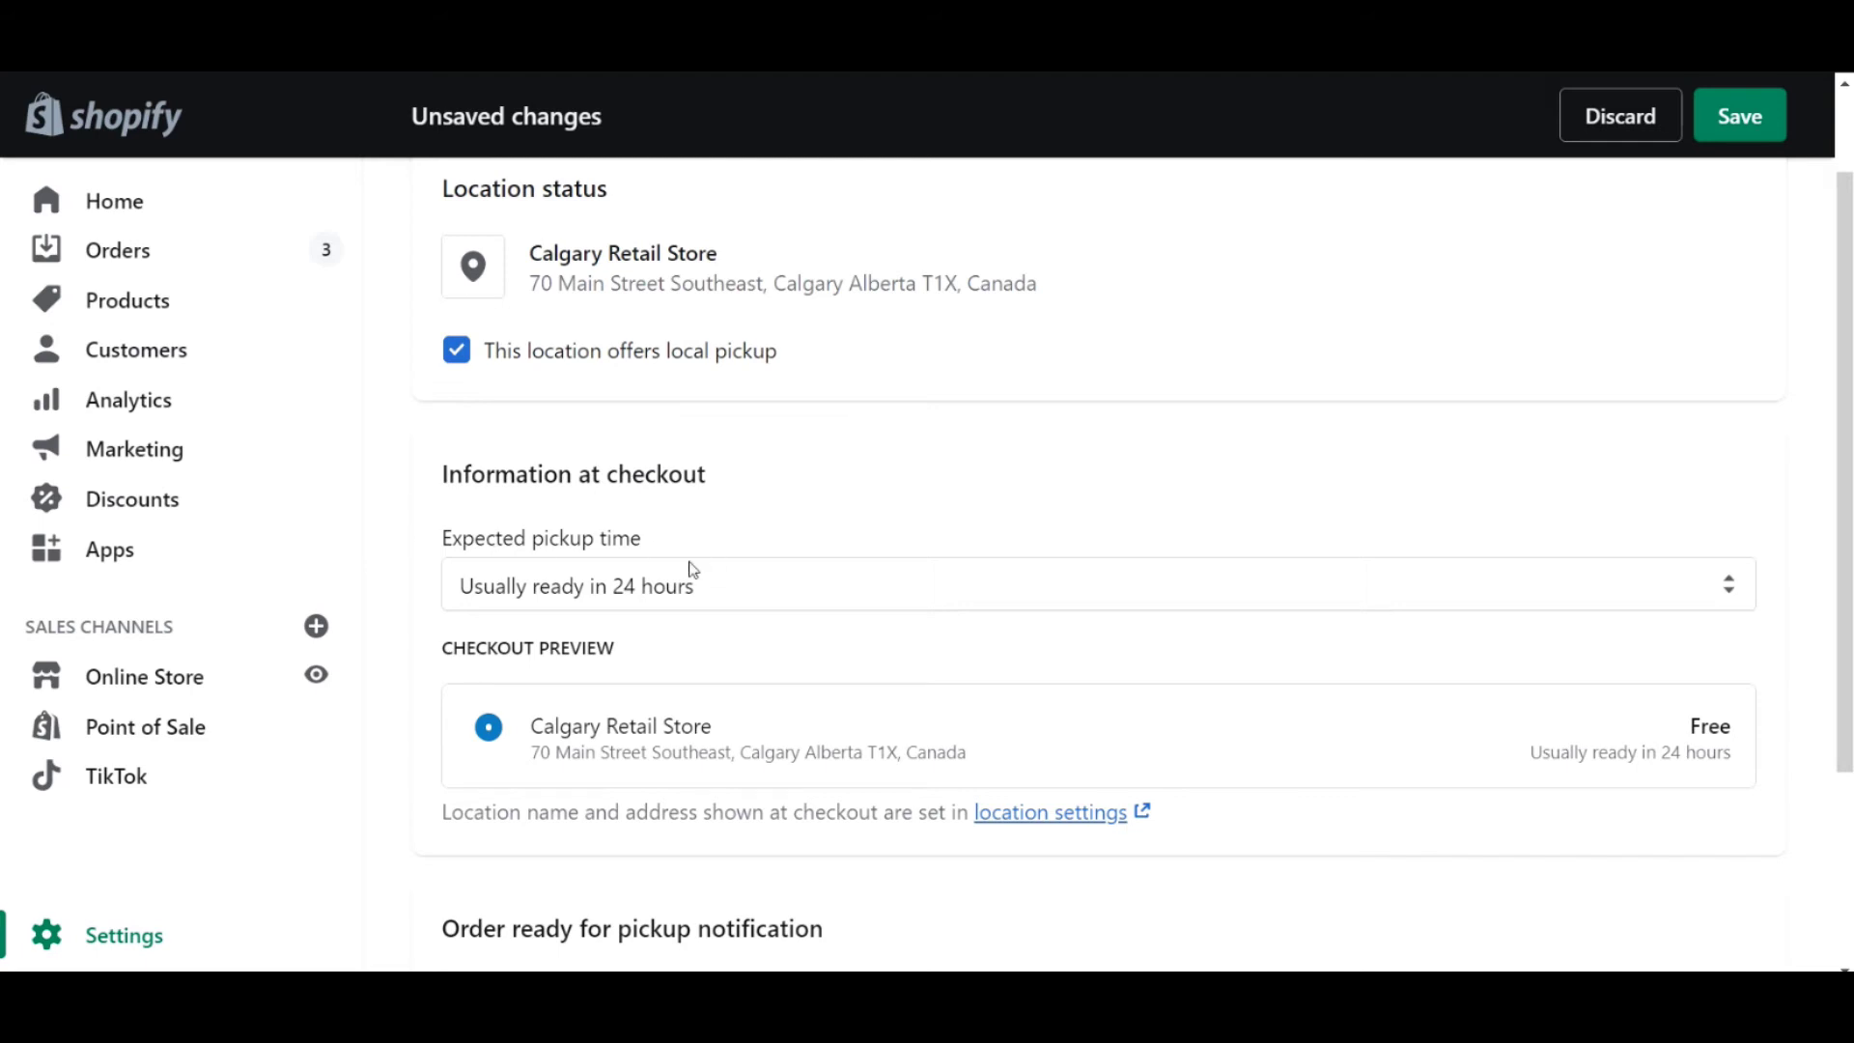
pyautogui.moveTo(657, 538); pyautogui.dragTo(439, 538)
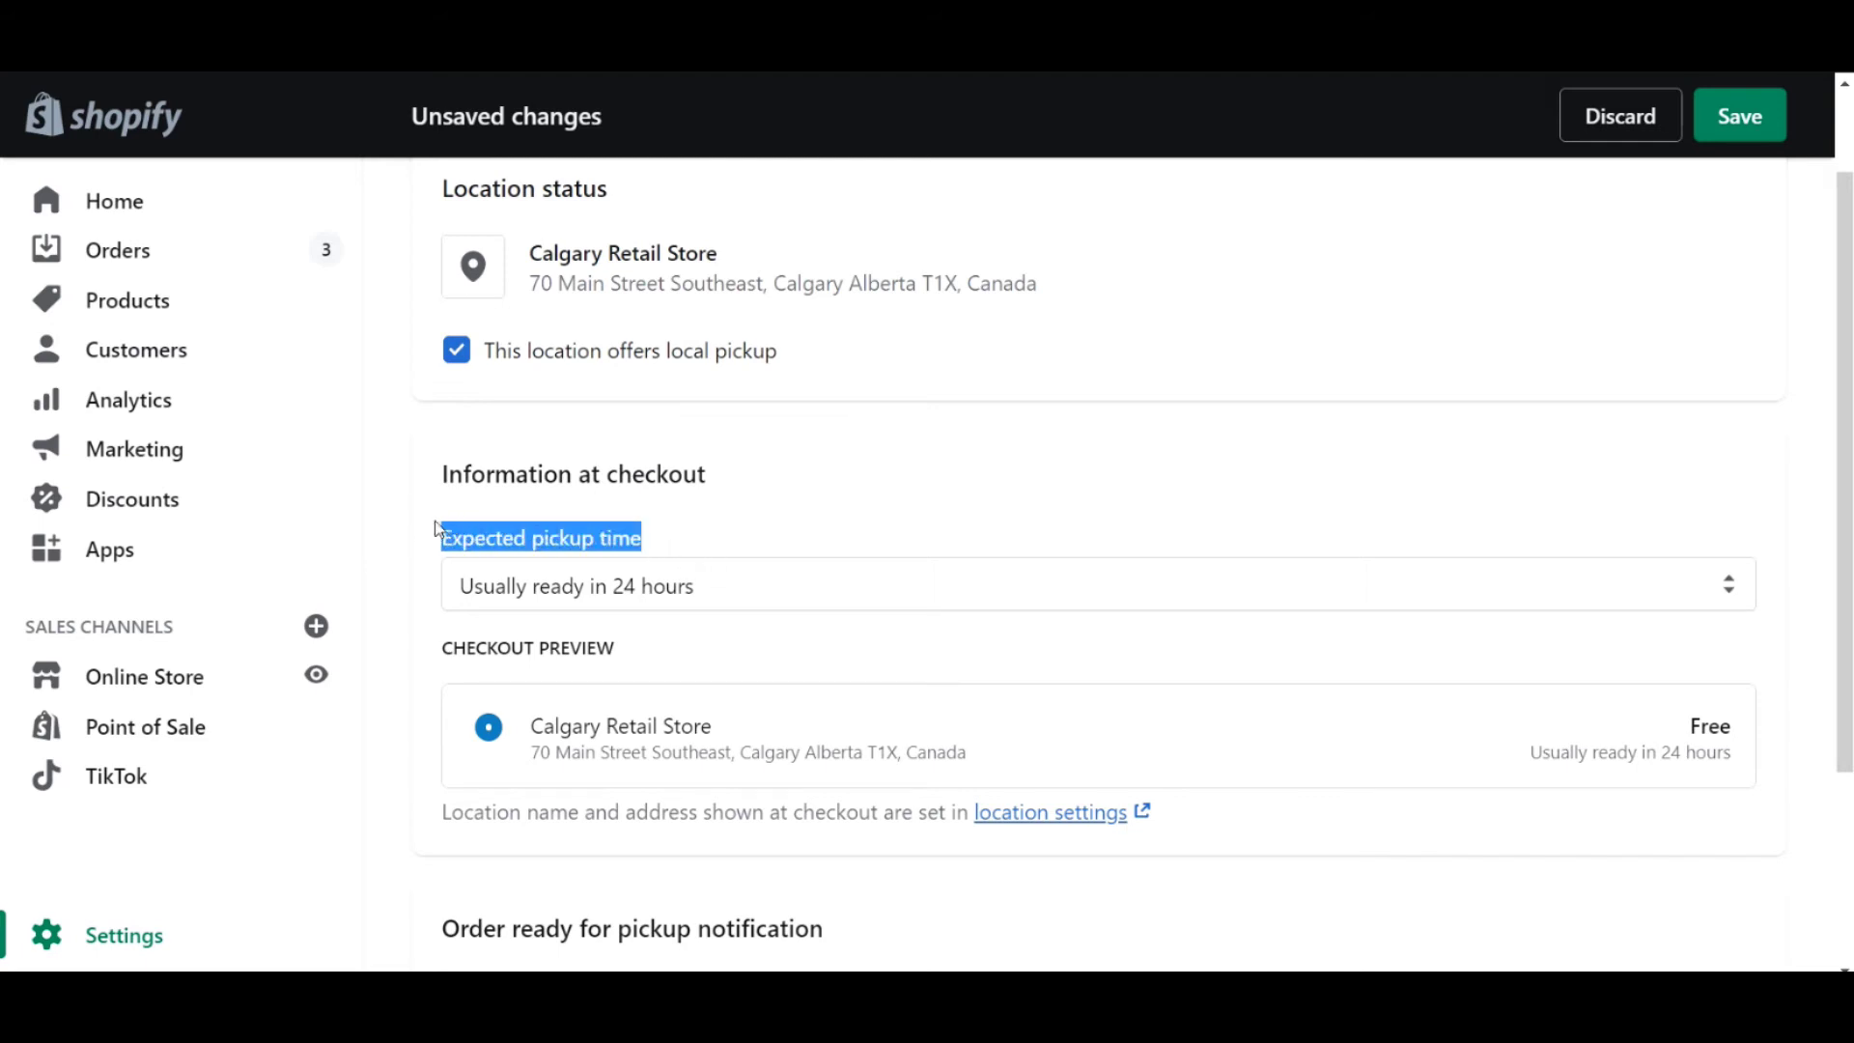
pyautogui.click(681, 547)
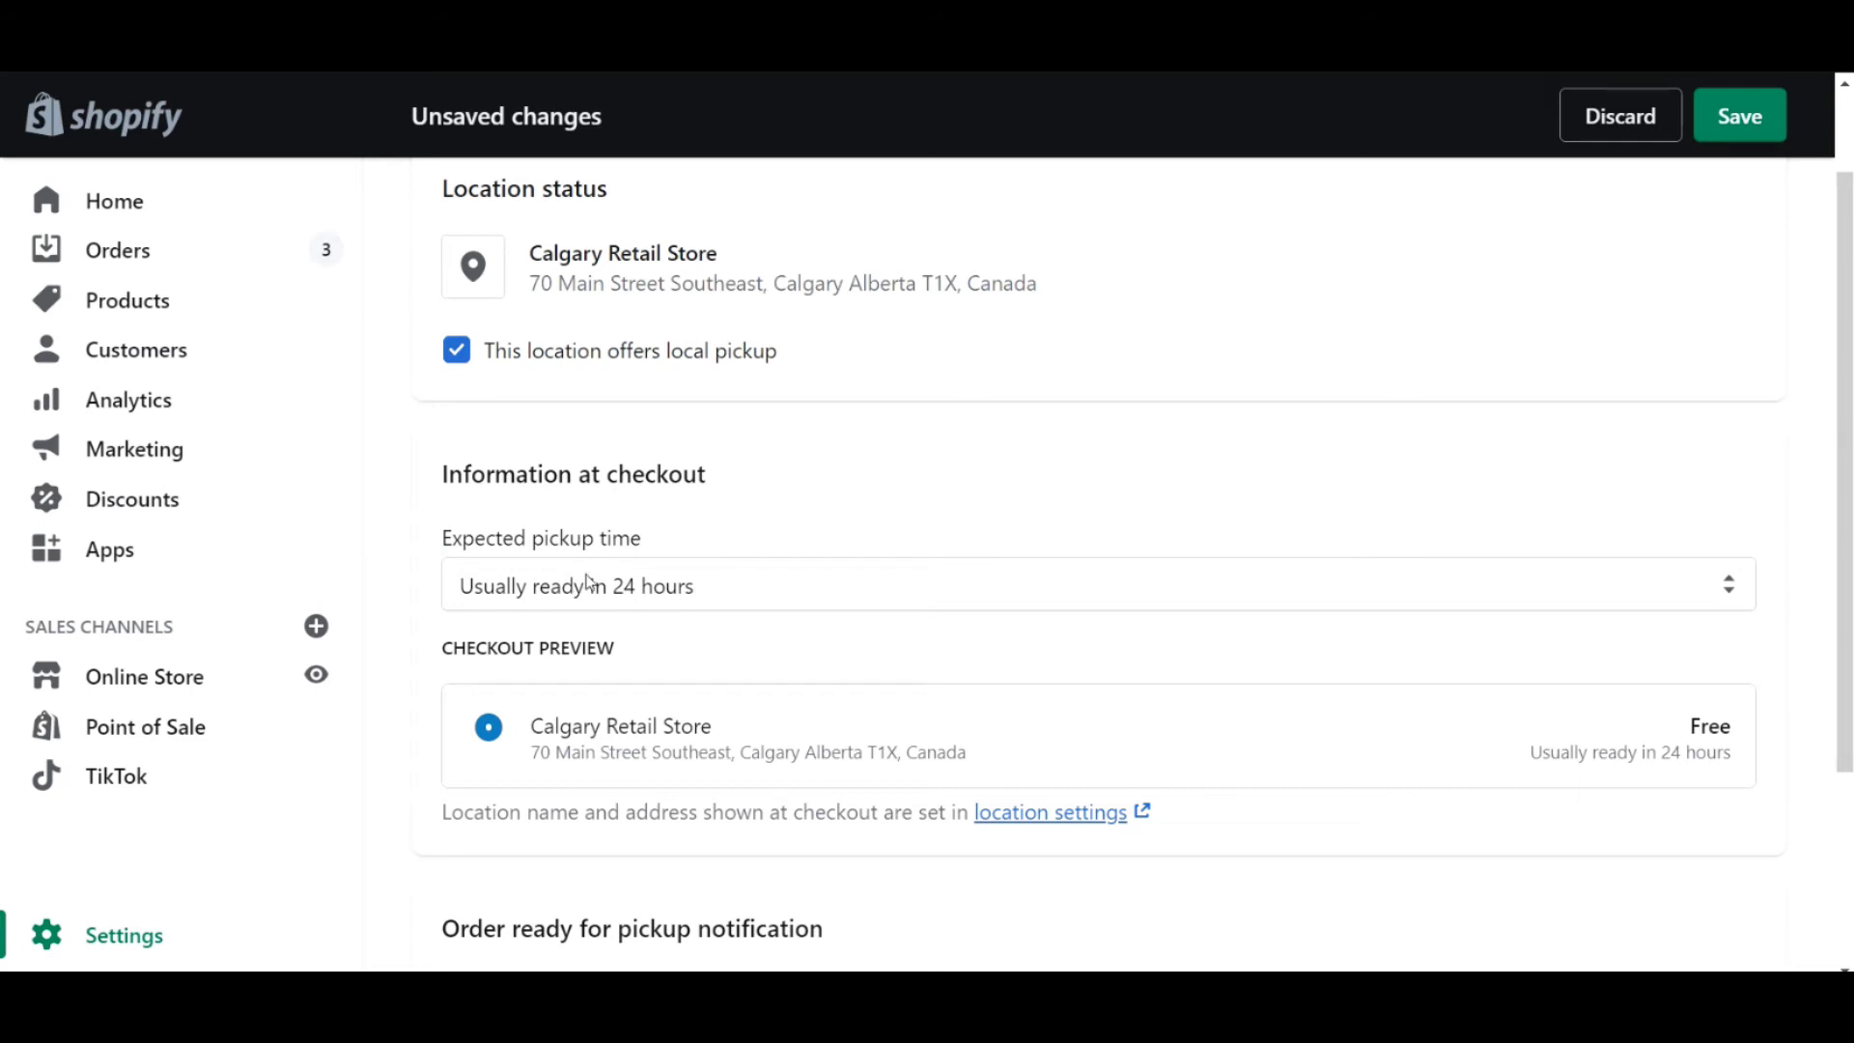
pyautogui.click(678, 592)
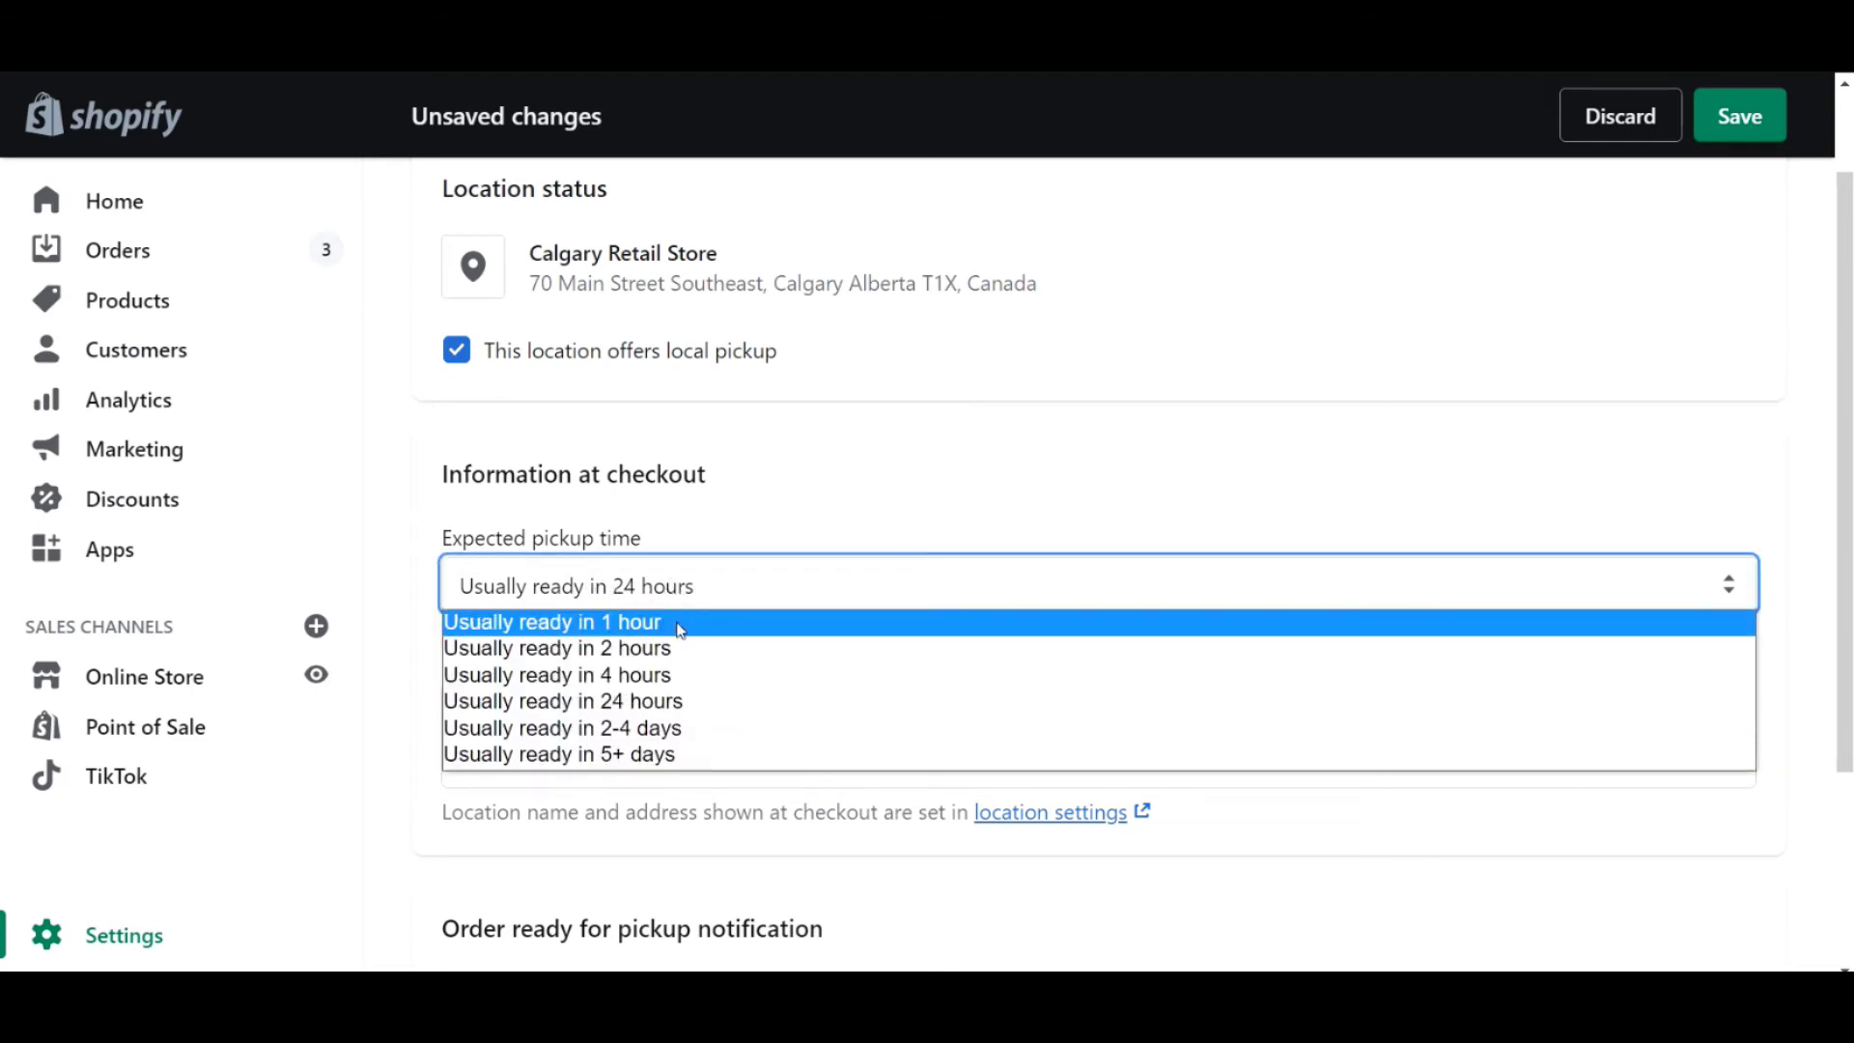
pyautogui.click(676, 652)
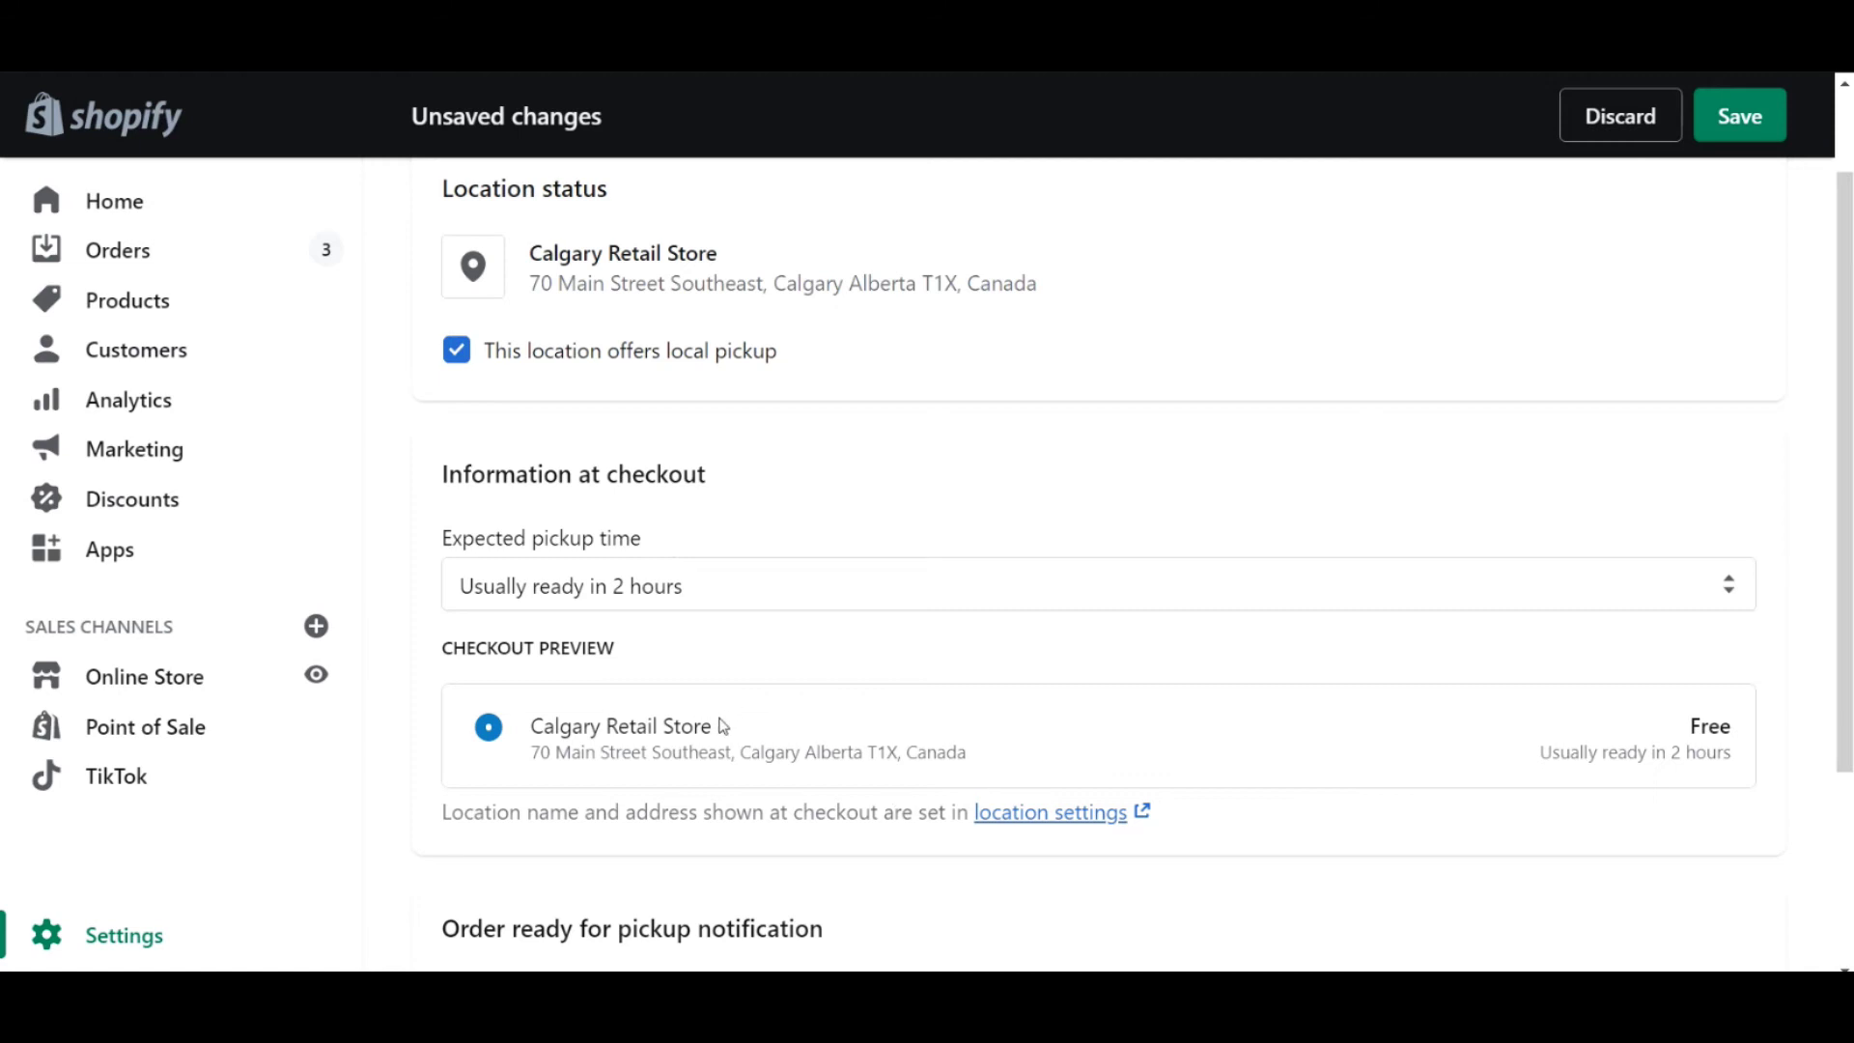
pyautogui.moveTo(715, 736); pyautogui.dragTo(536, 731)
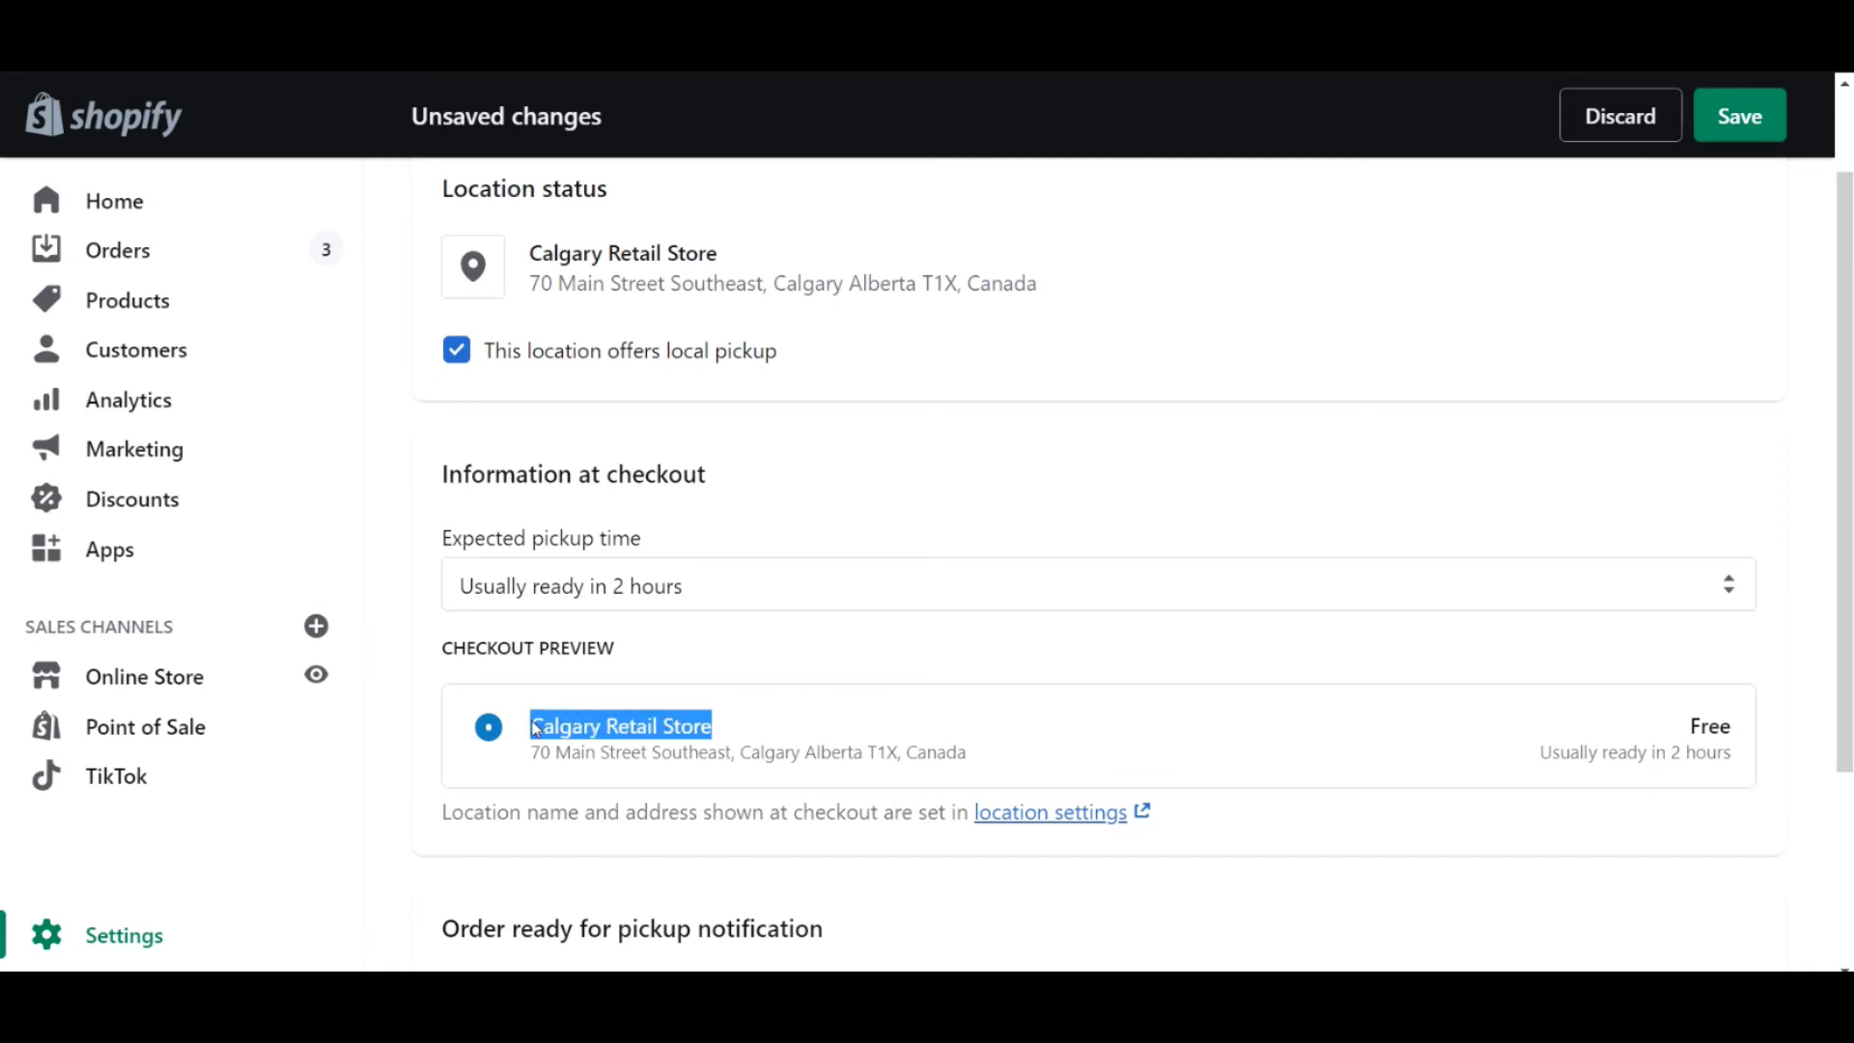
pyautogui.click(750, 729)
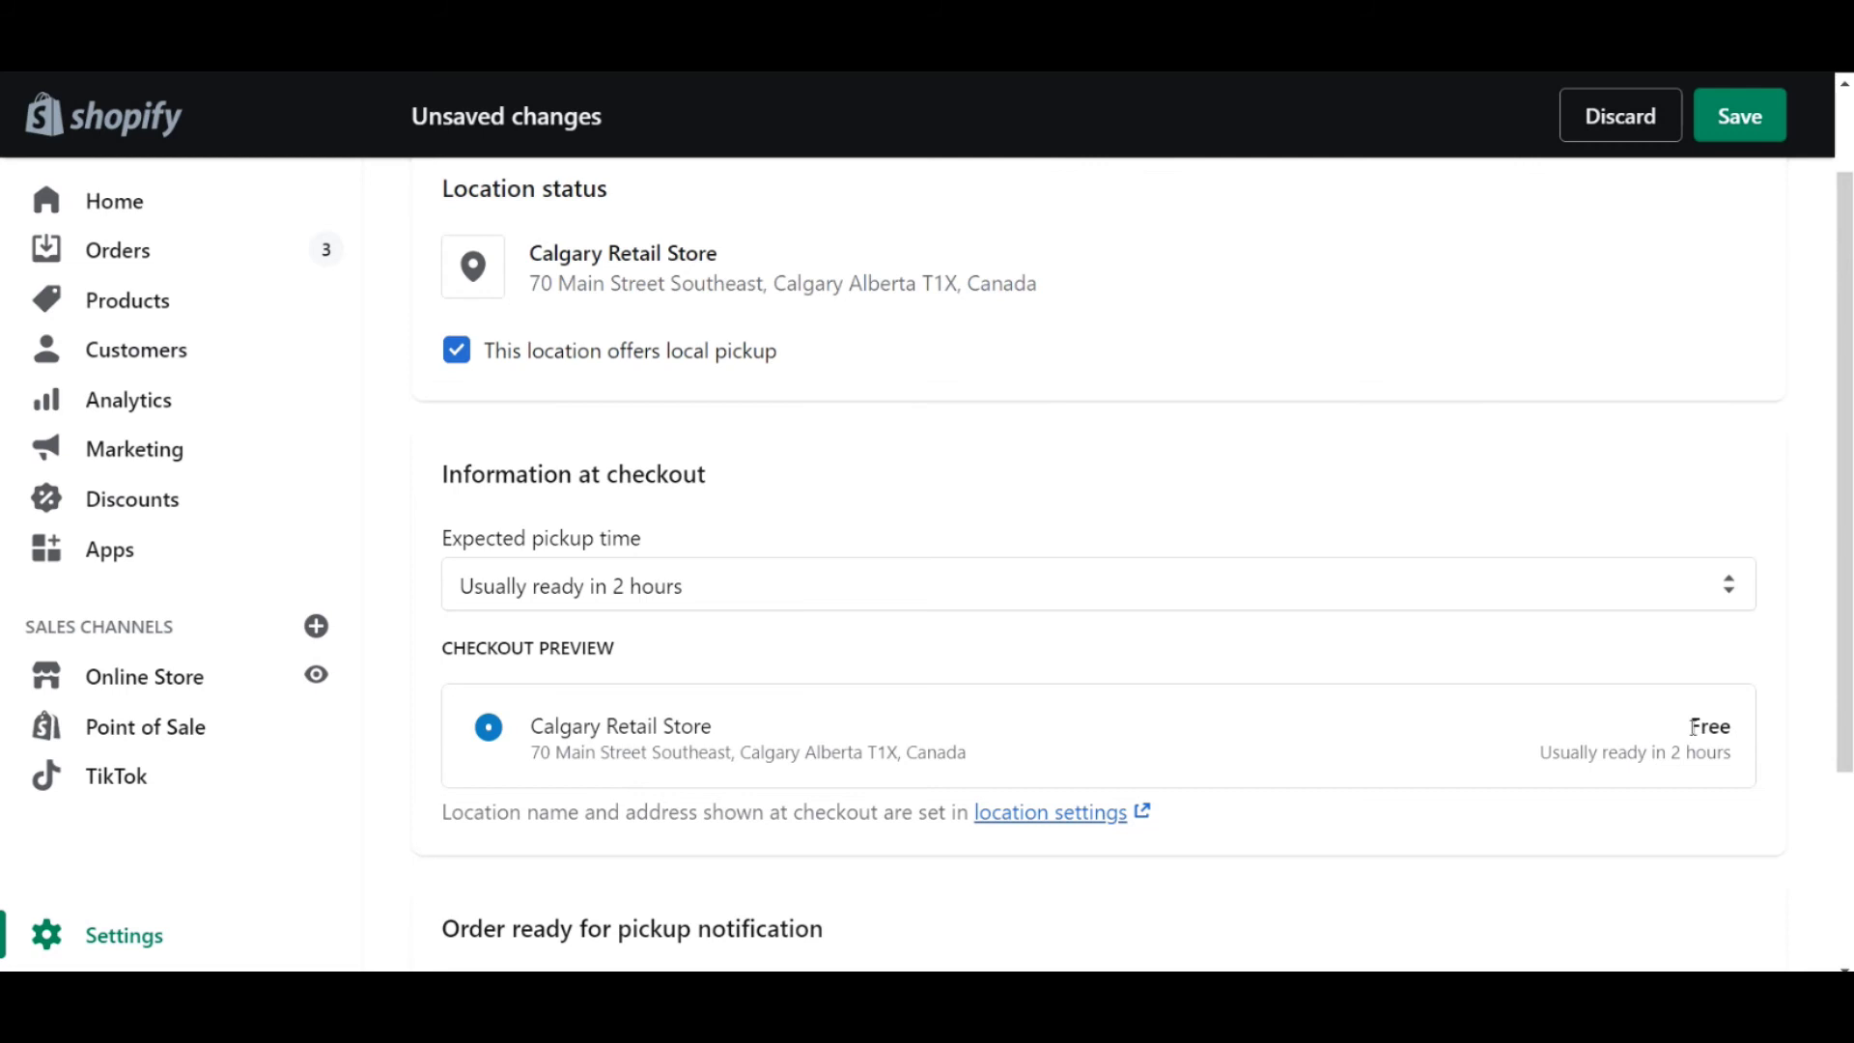
pyautogui.moveTo(1692, 728); pyautogui.dragTo(1763, 735)
pyautogui.click(1777, 736)
# Extend the pickup instructions with "as well as a piece of government-issued photo ID" and "We are open Monday-Friday 9AM-5PM", and save the local pickup settings
pyautogui.scroll(-3, 1403, 679)
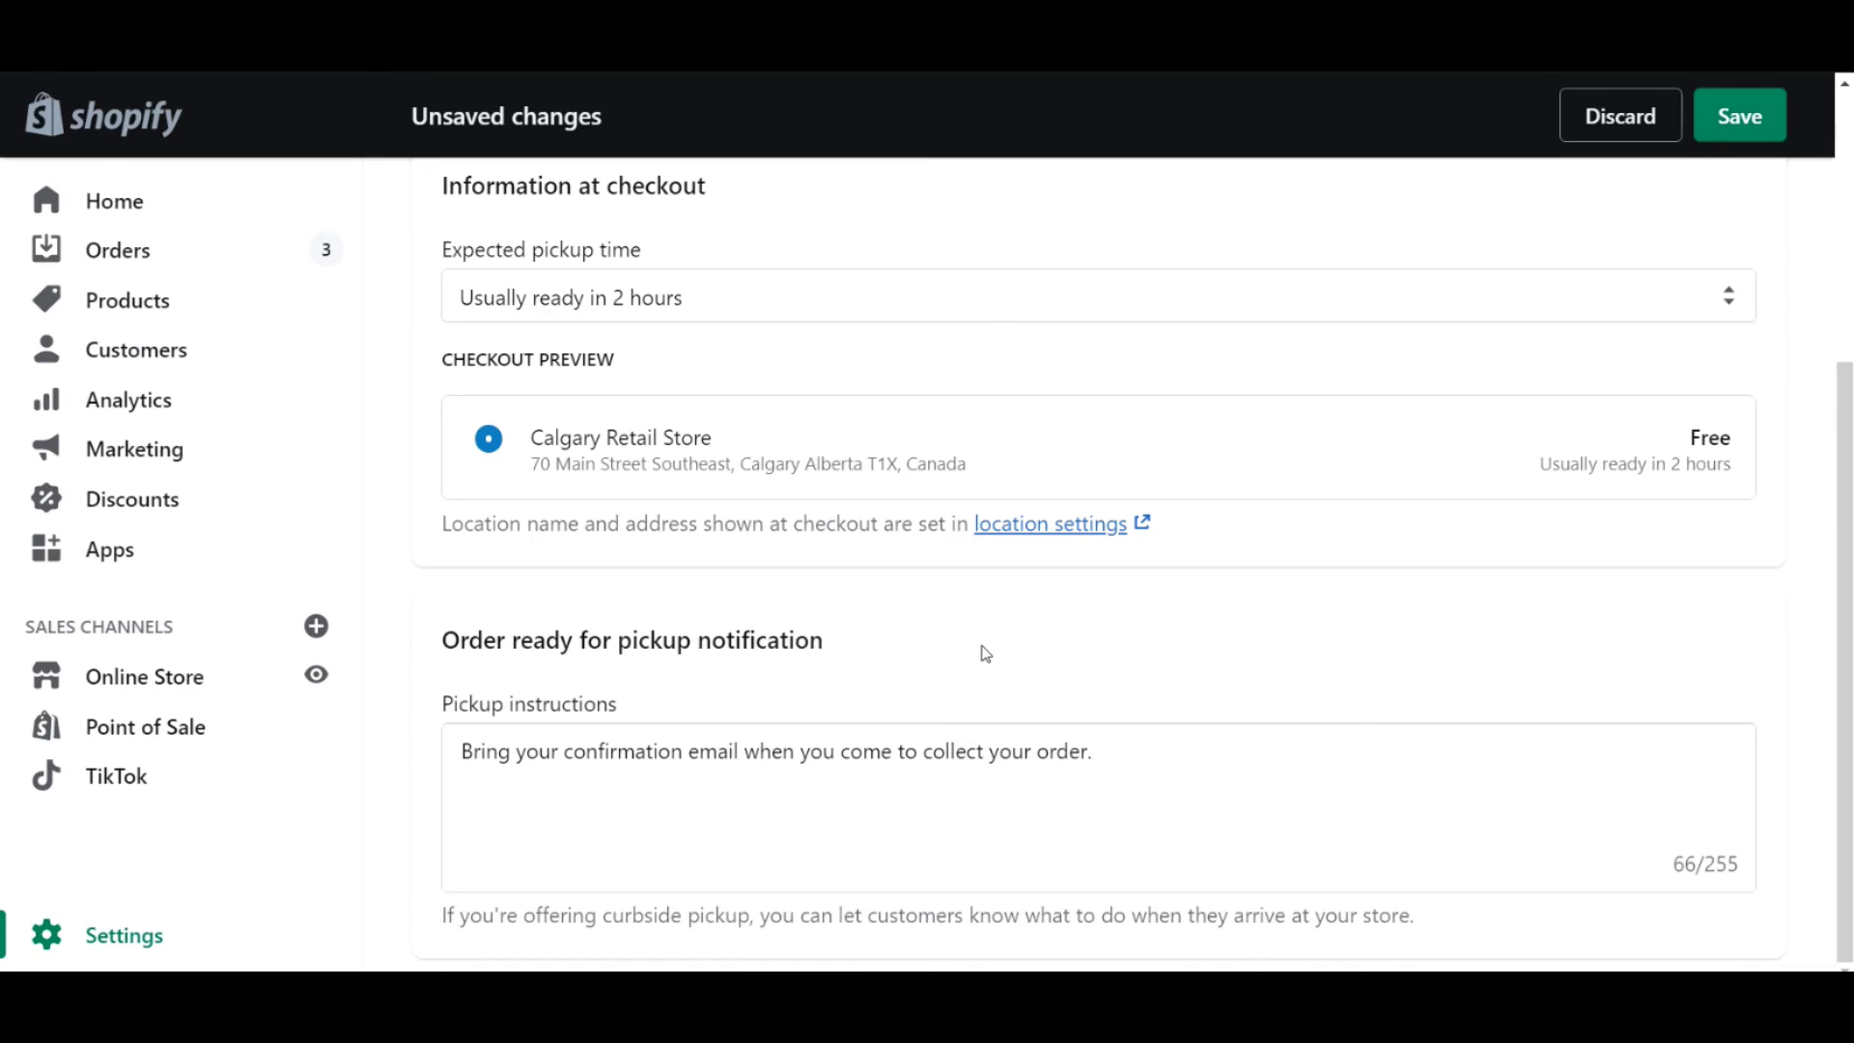
pyautogui.moveTo(1179, 761); pyautogui.dragTo(429, 752)
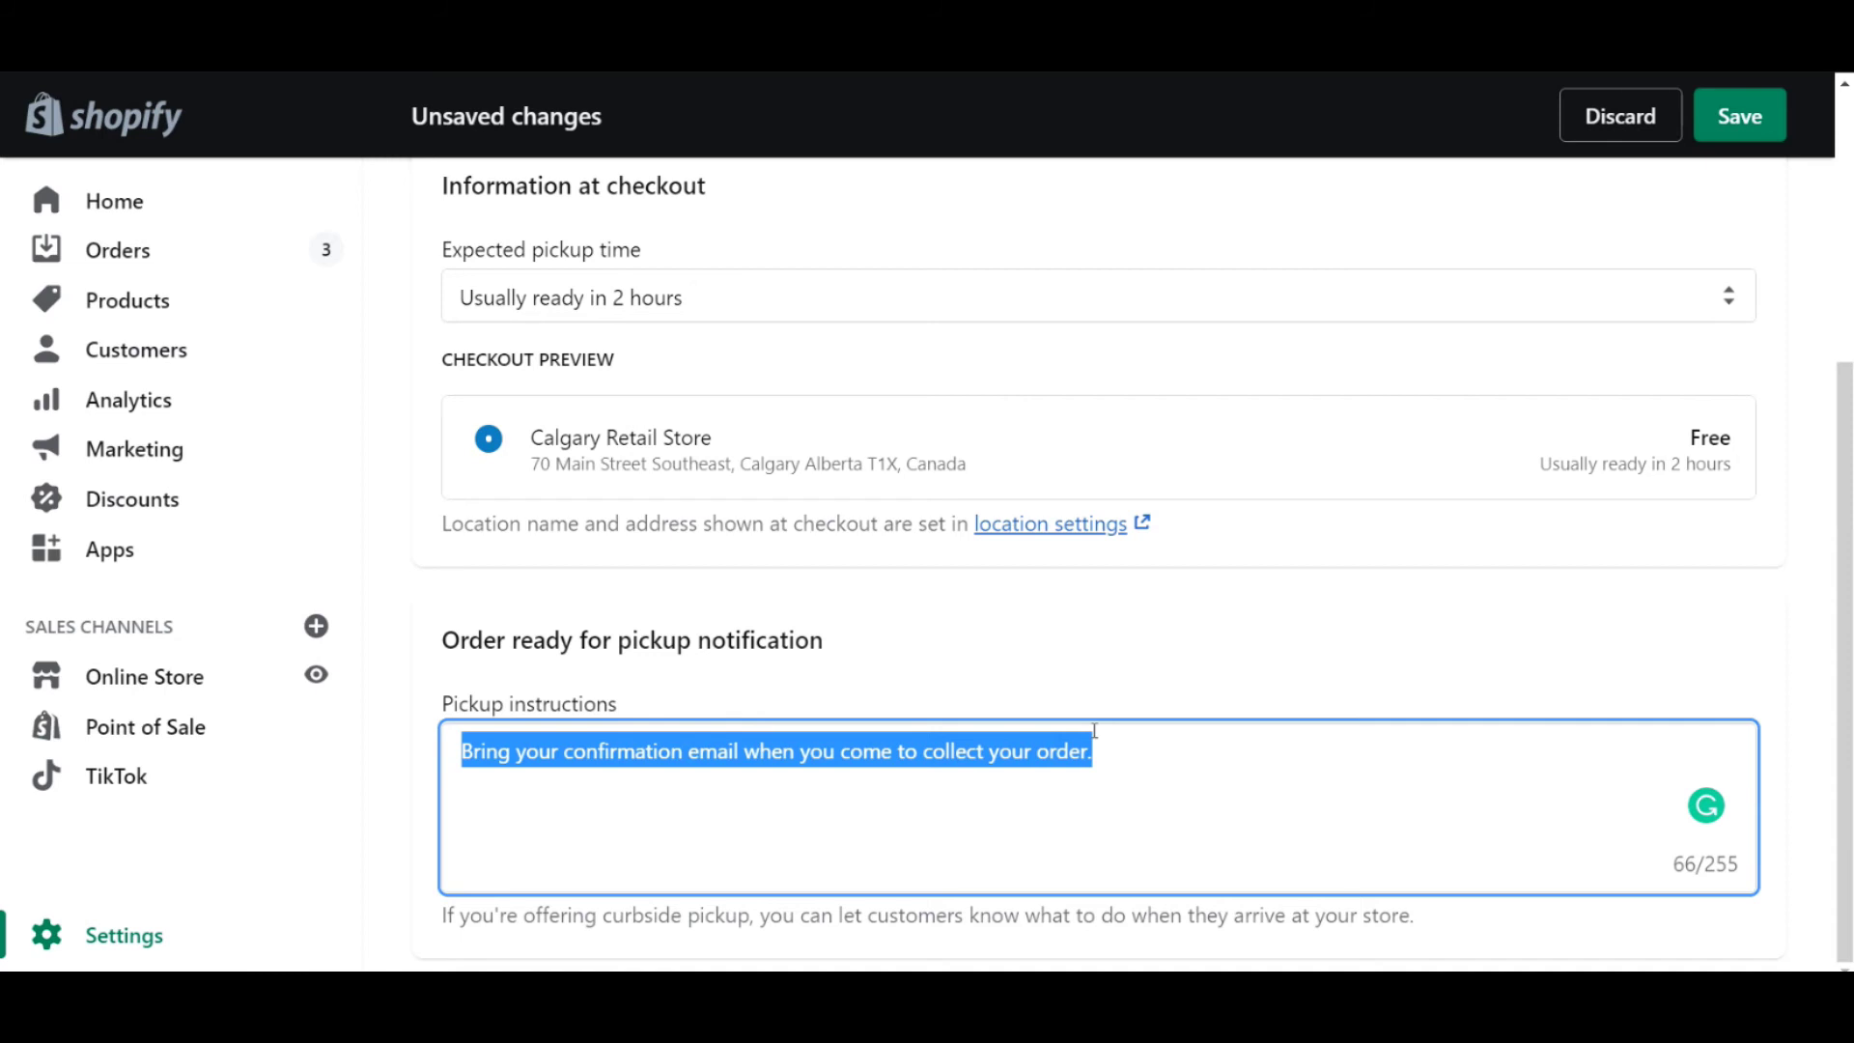
pyautogui.write('Bring your confirmation email as well as a piece of government-issued photo ID when you come to collect your order.  We are open Monday-Friday 9AM-5PM')
pyautogui.click(634, 749)
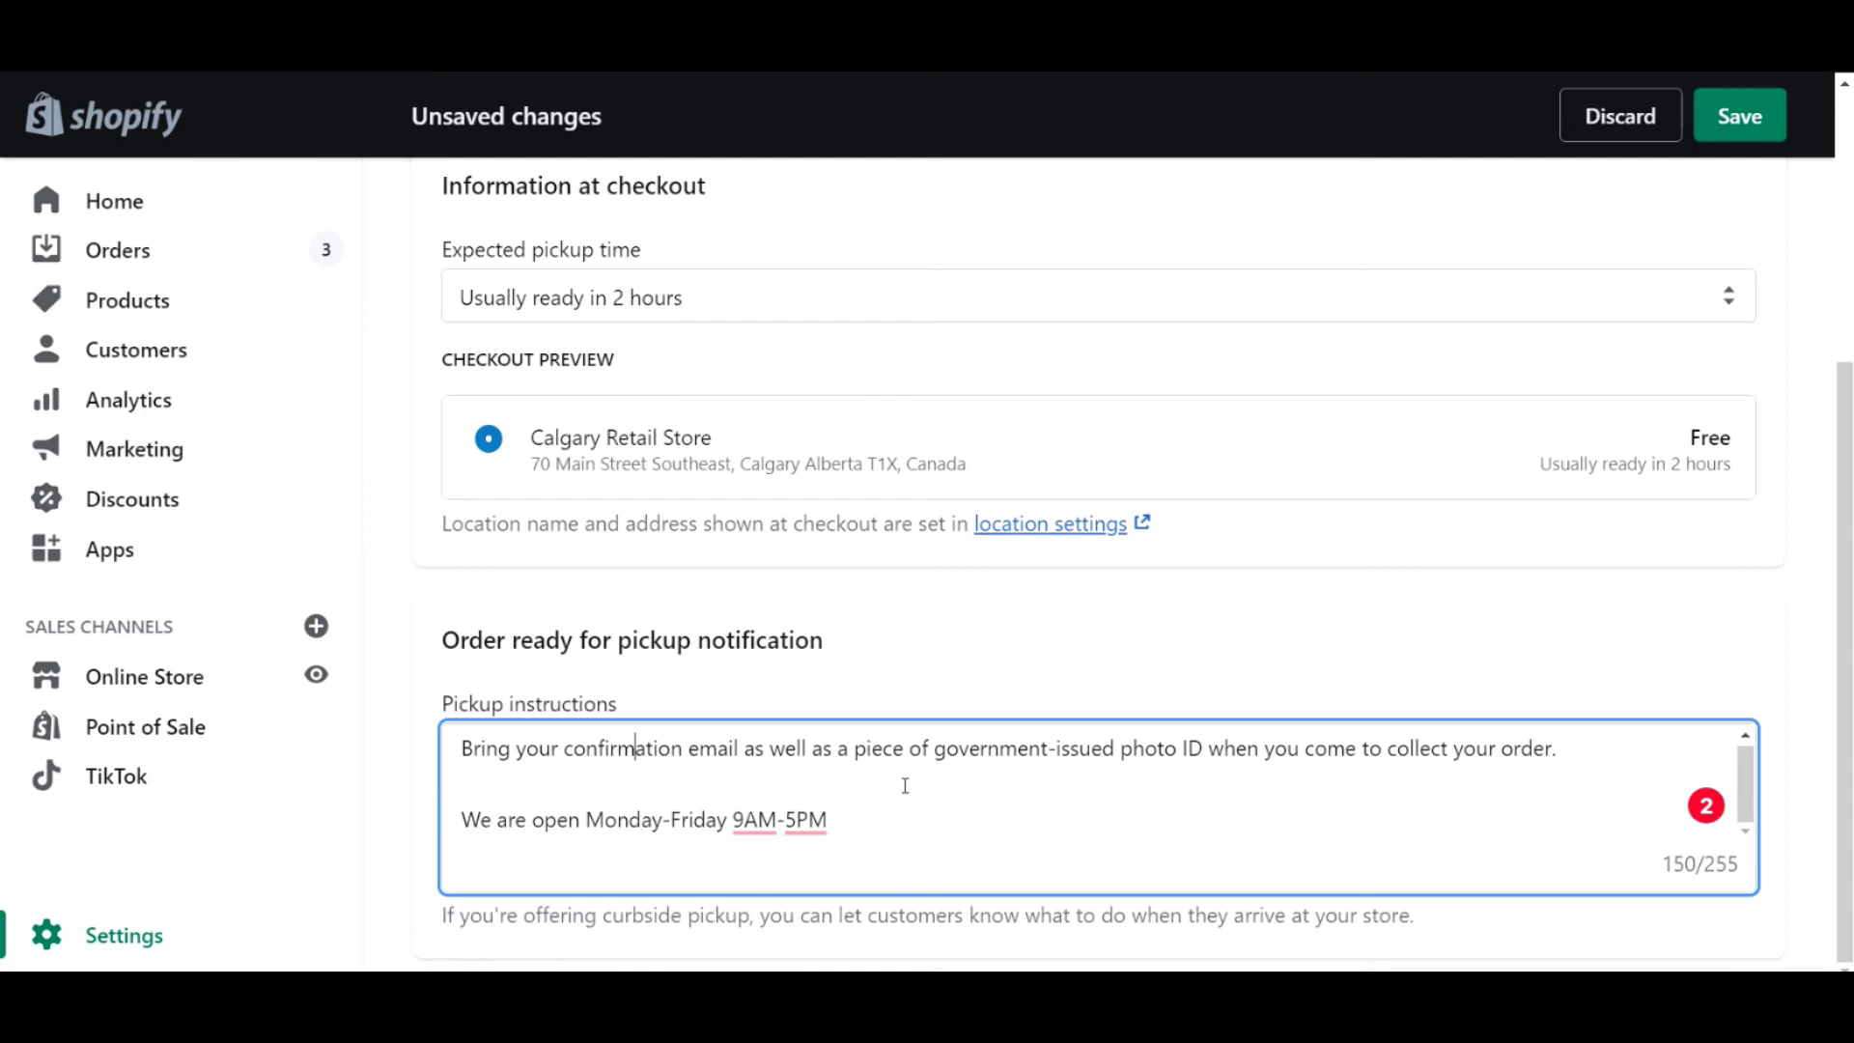
pyautogui.click(940, 689)
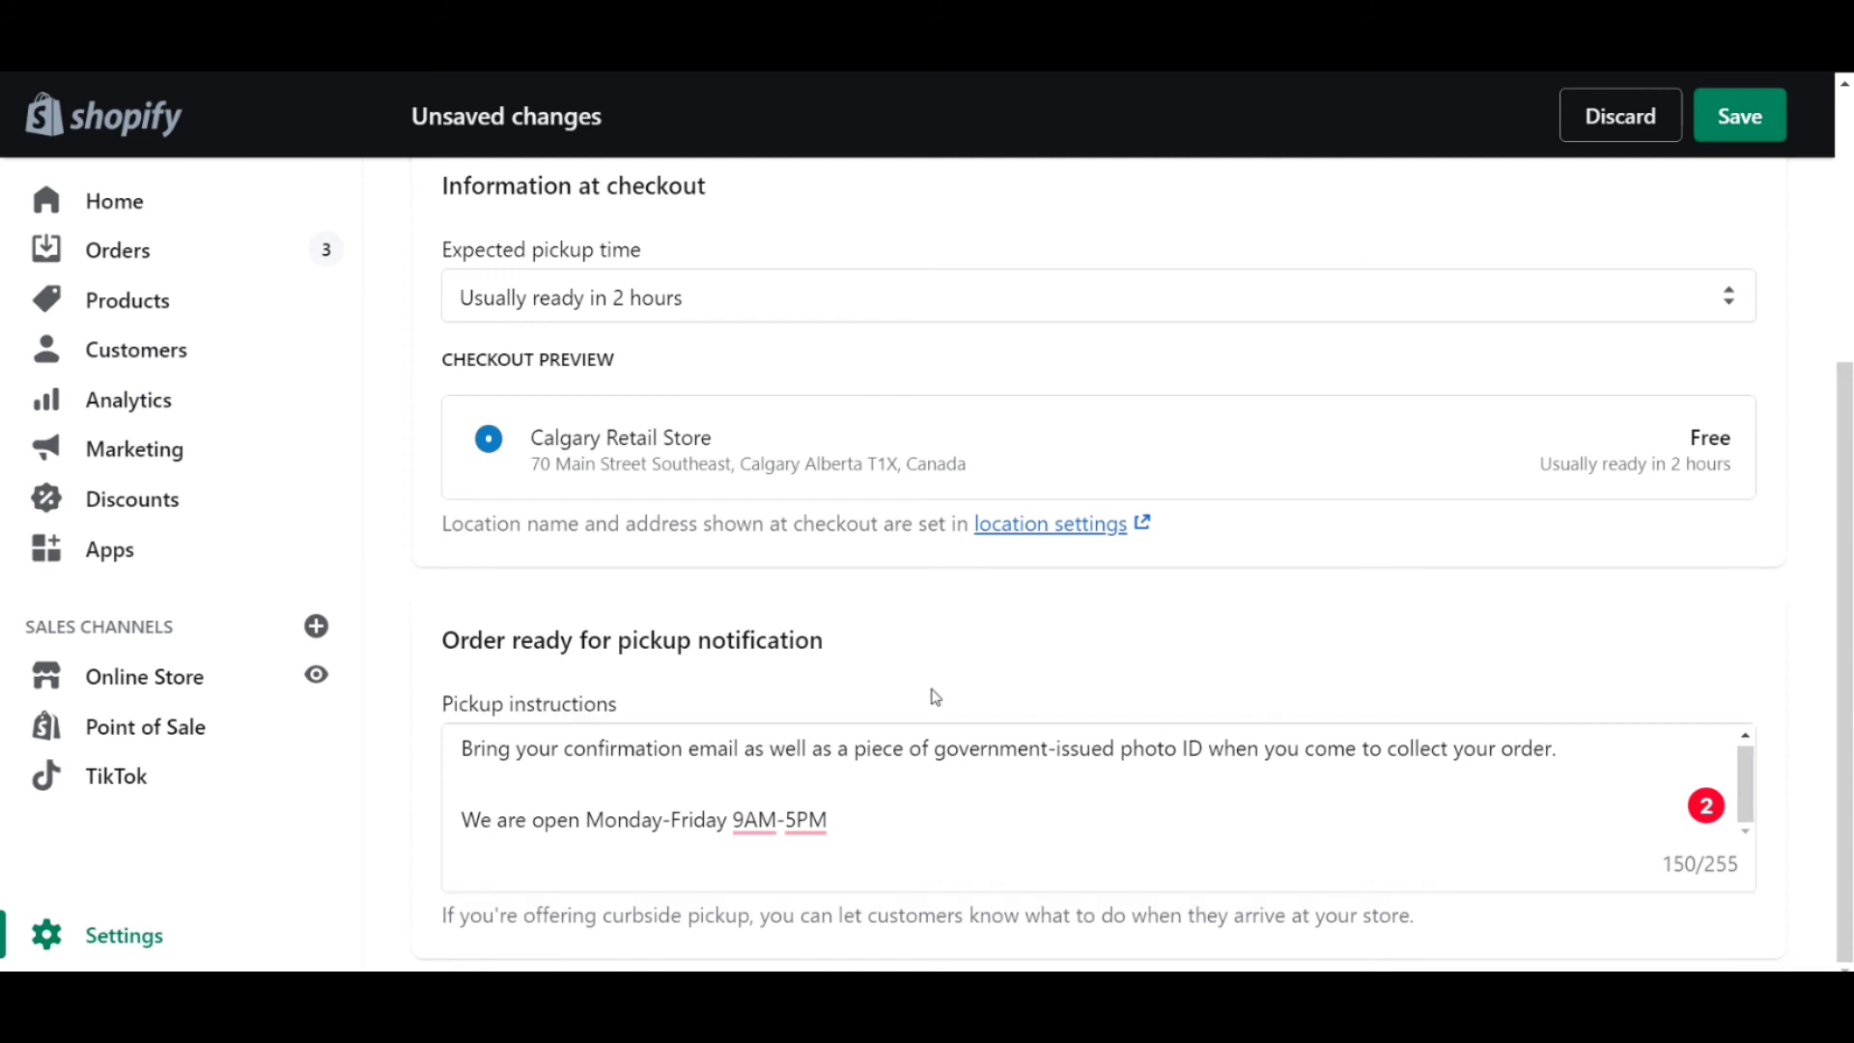
pyautogui.click(1739, 116)
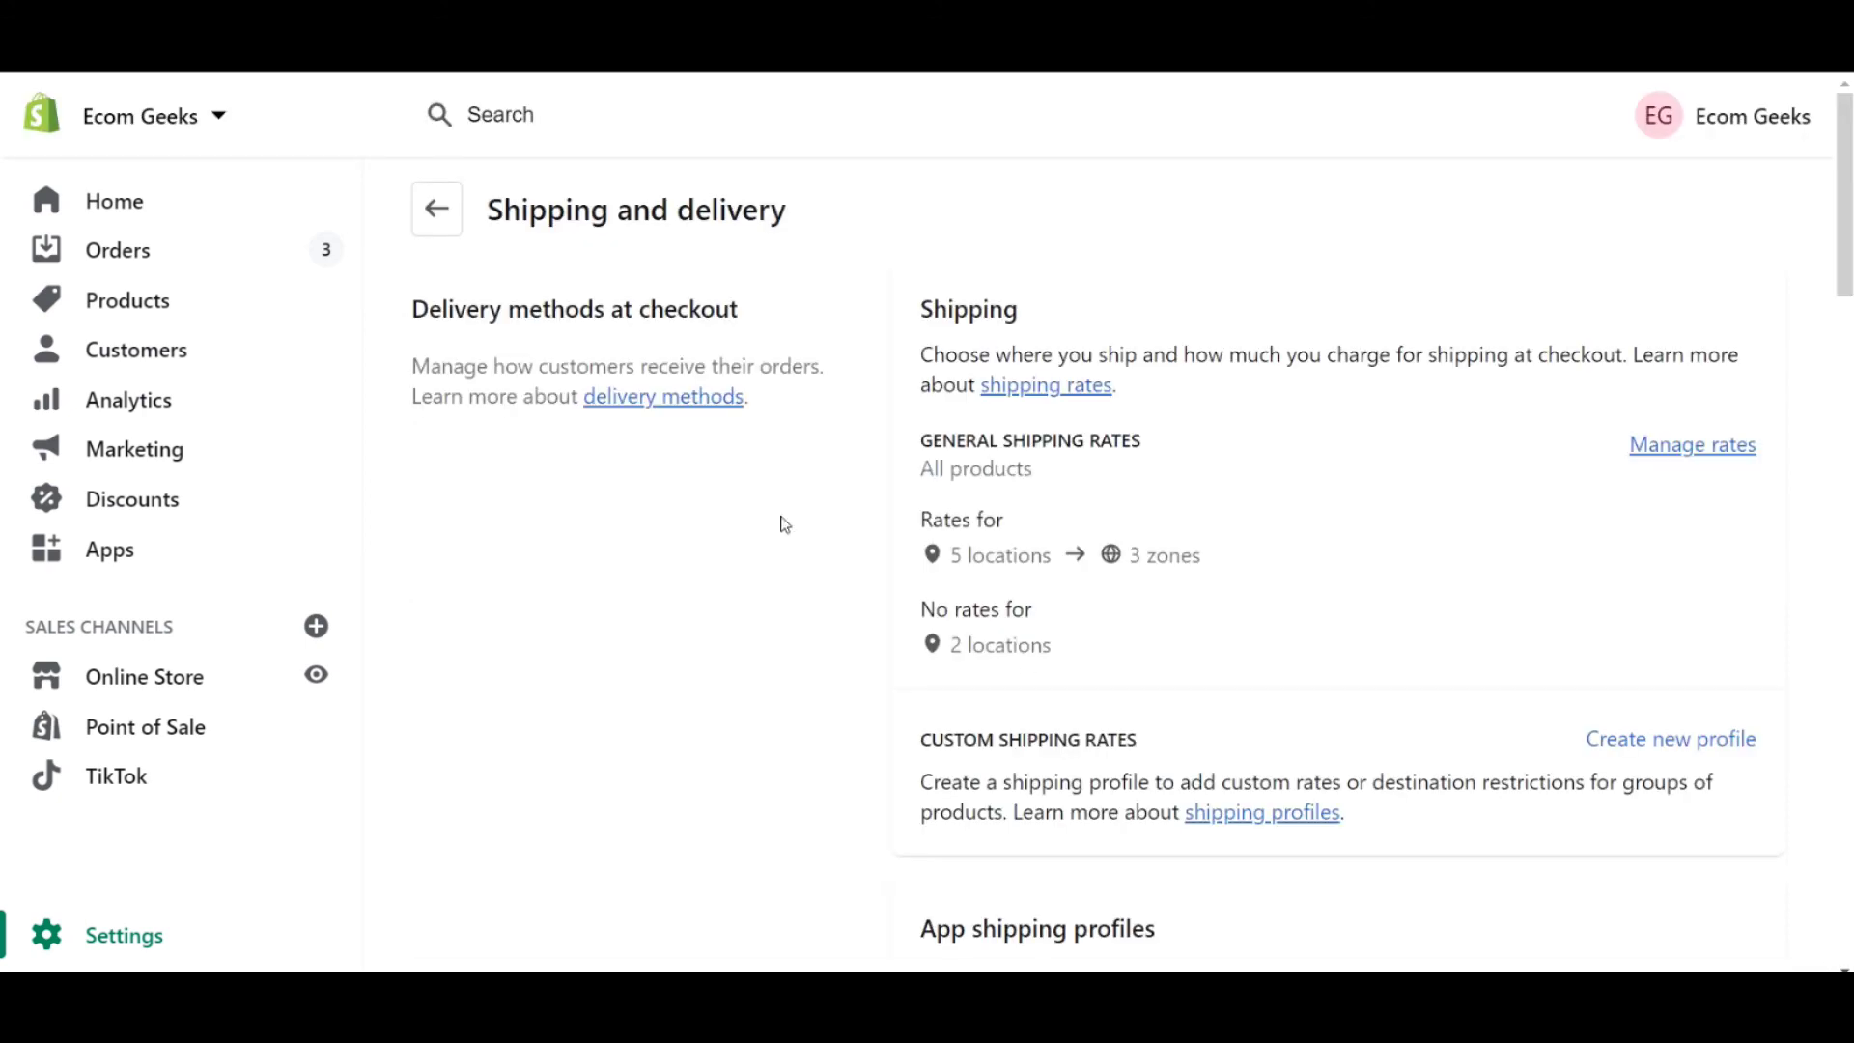
pyautogui.scroll(-15, 755, 516)
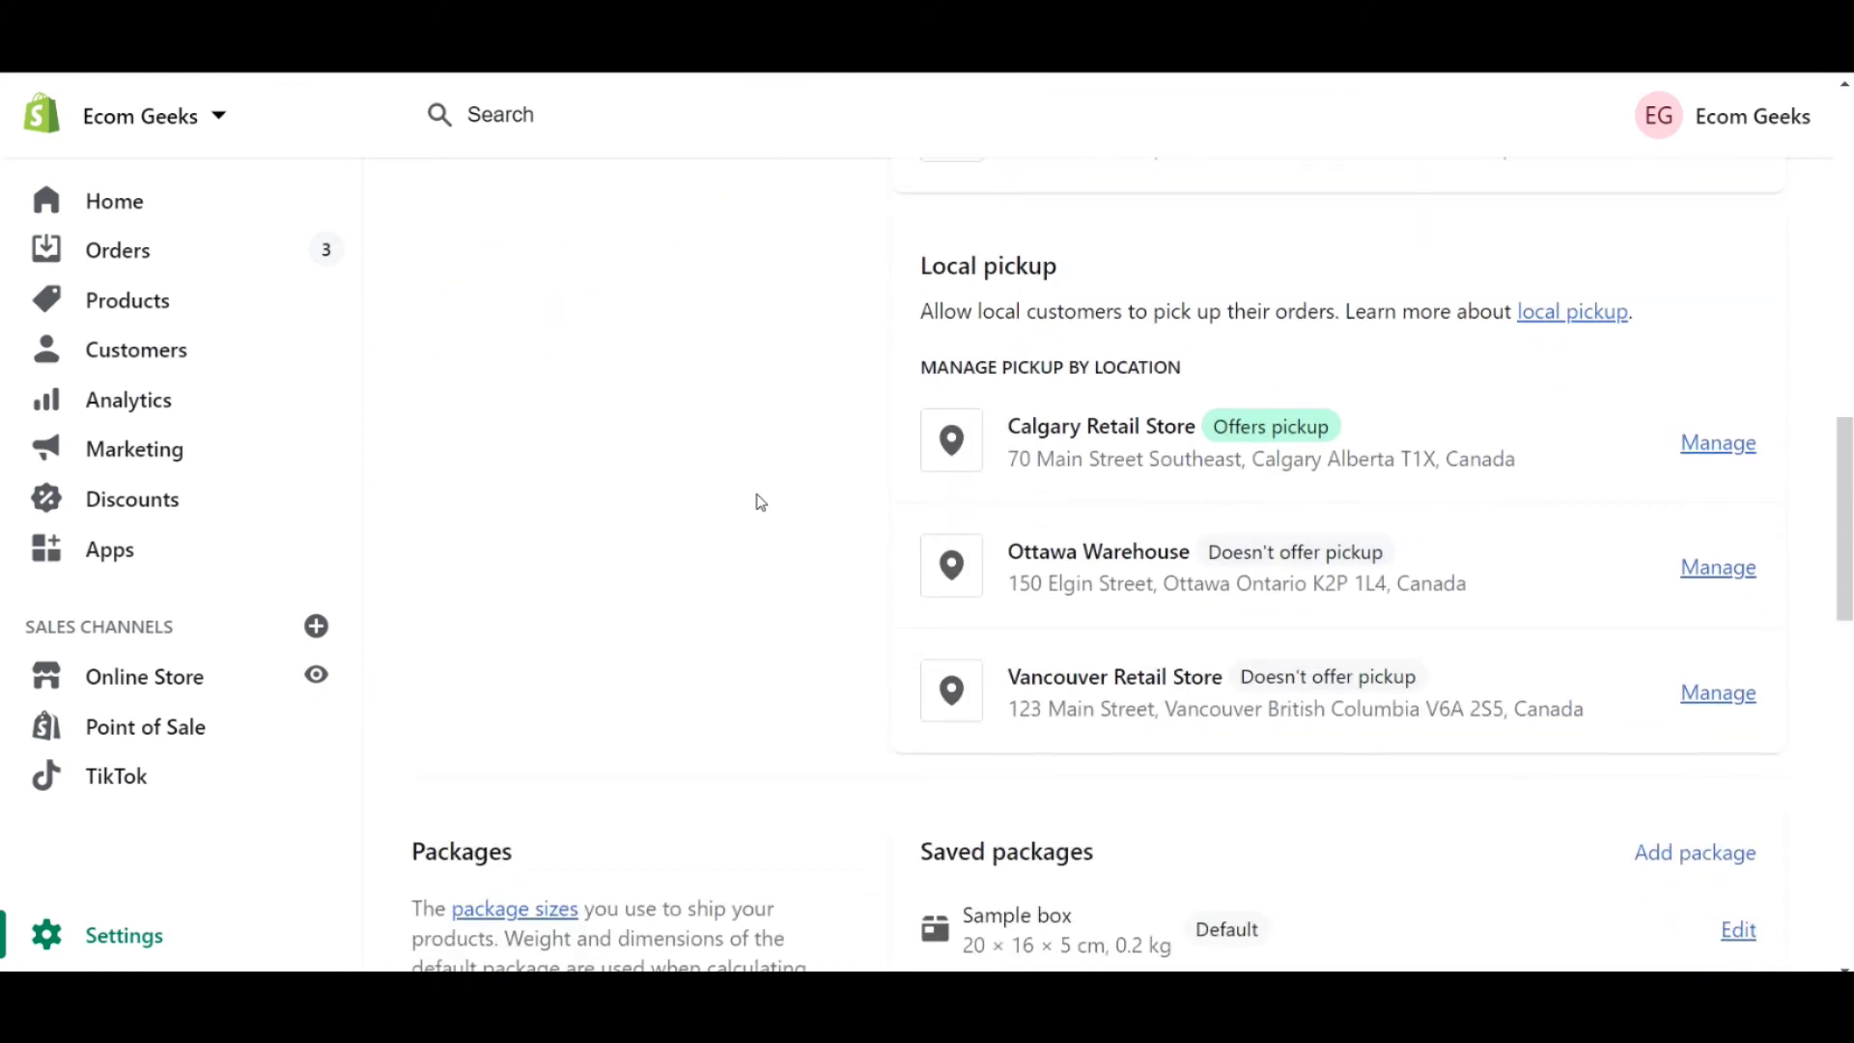